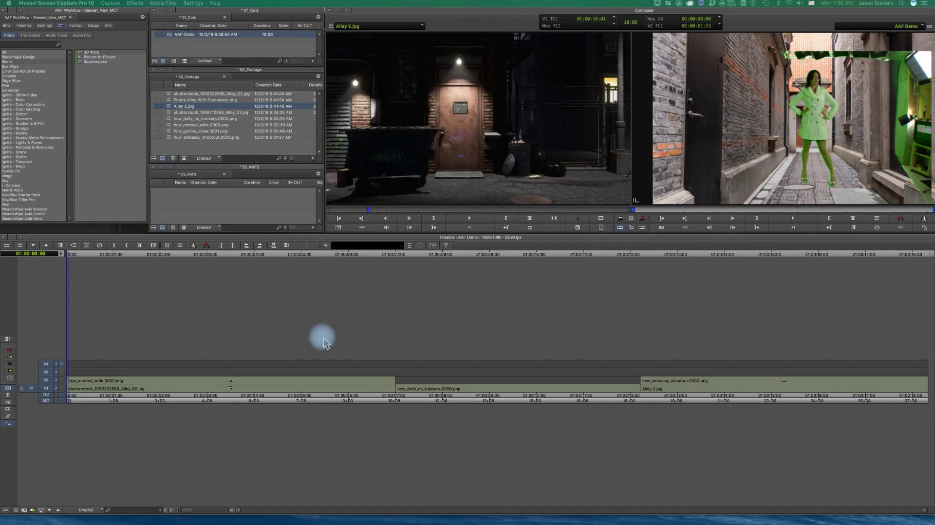
Scrub the AAF Demo sequence from 01:00:01:23 through to about 01:00:13.
click(170, 402)
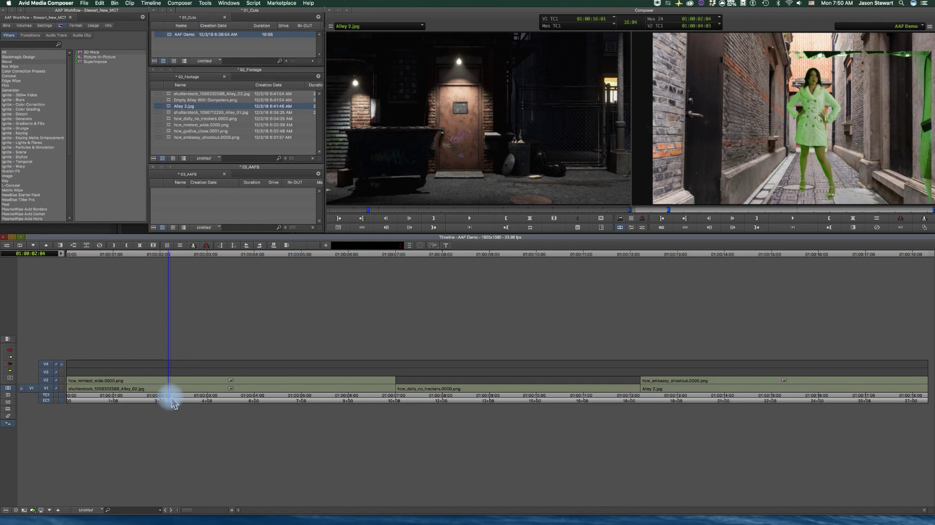
drag(171, 403, 161, 407)
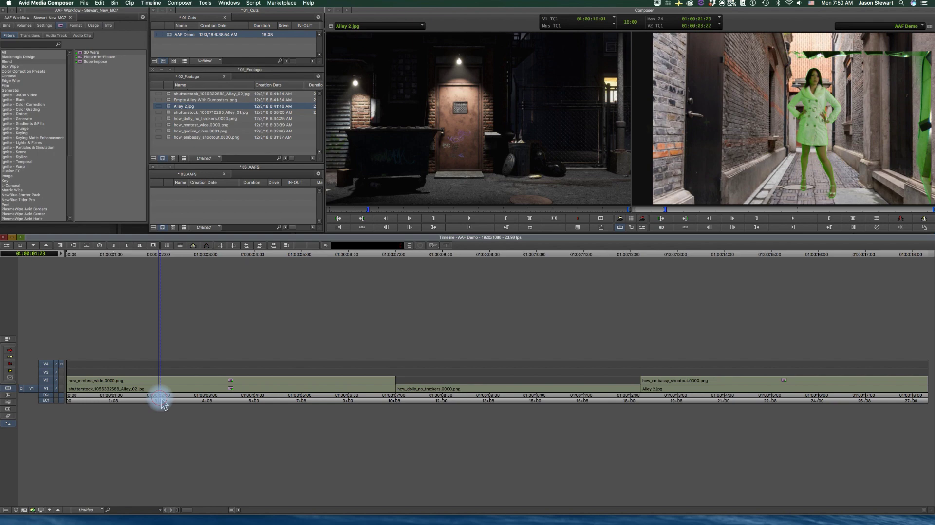
drag(161, 403, 357, 403)
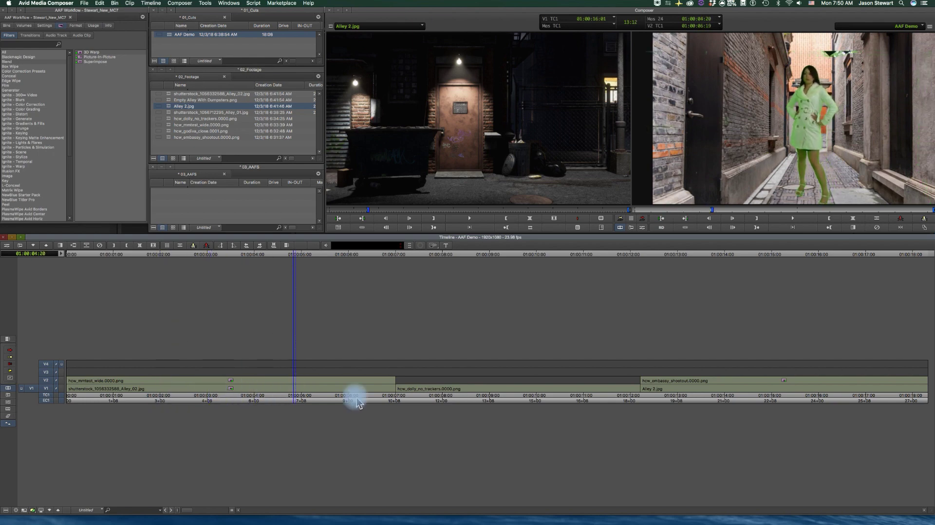
drag(659, 395, 185, 363)
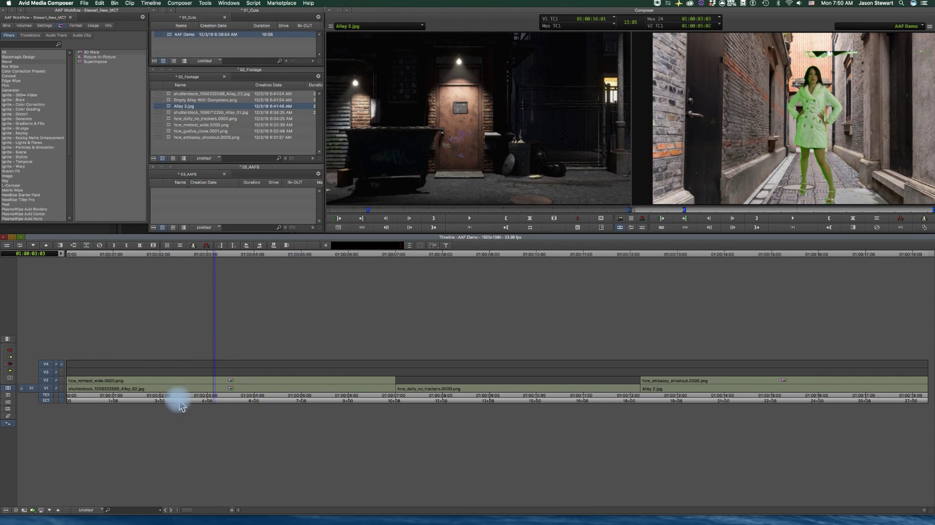
Show Source clip colours in the timeline and select all eight 02_Footage bin clips.
click(5, 510)
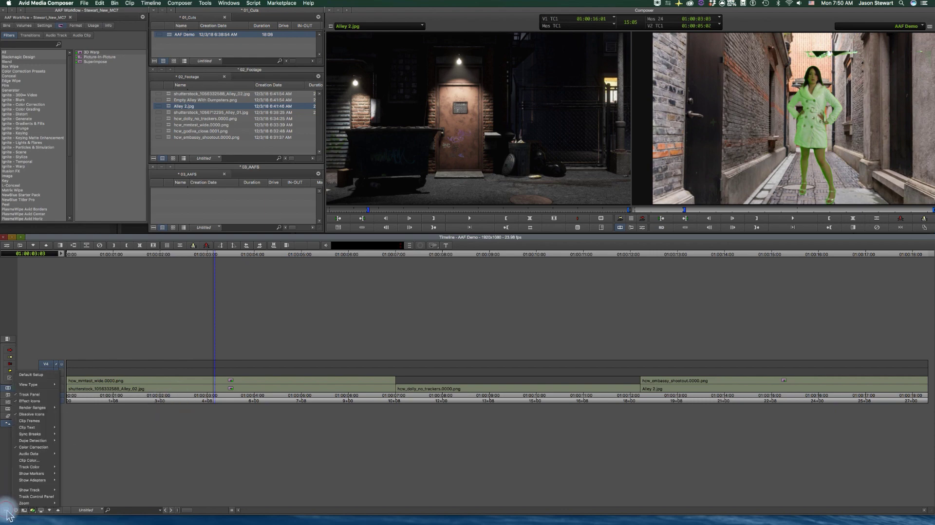
click(35, 461)
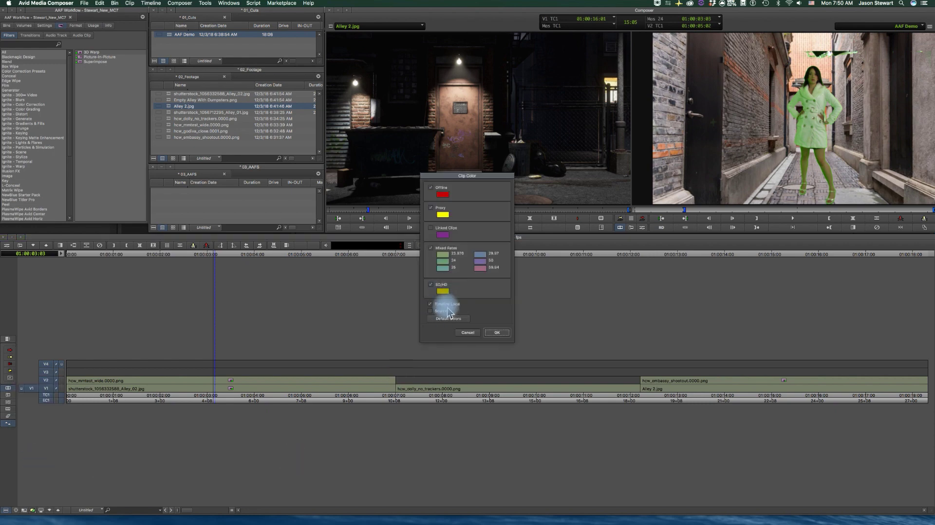
click(495, 332)
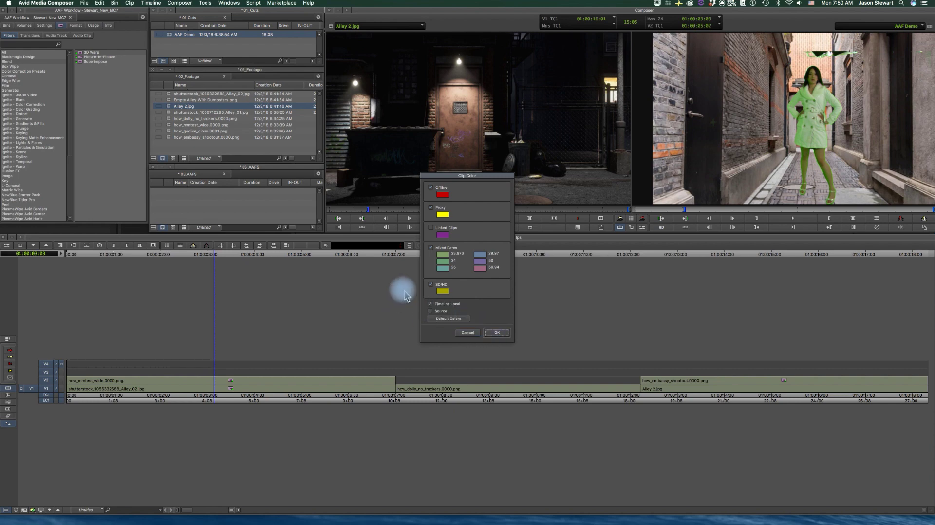
click(430, 311)
click(497, 332)
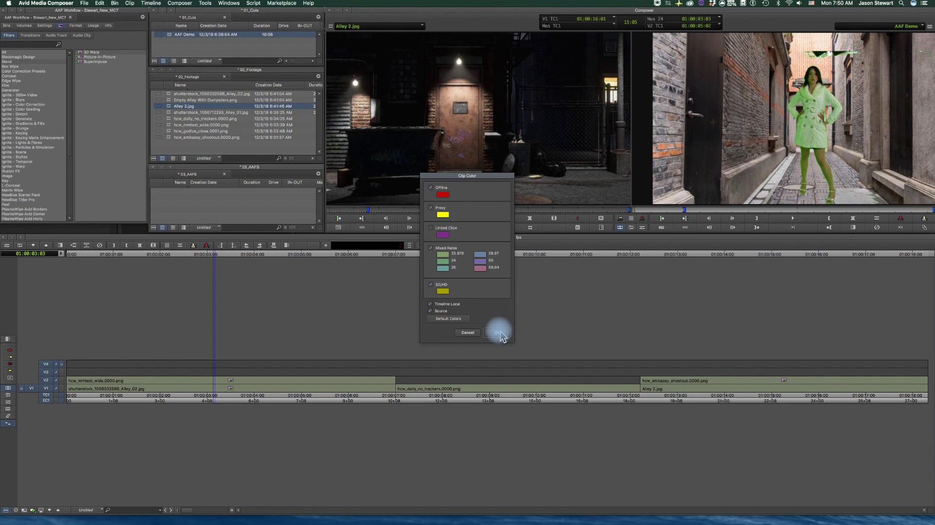
mouse_move(193, 147)
mouse_down()
mouse_move(178, 87)
mouse_move(161, 133)
mouse_move(162, 145)
mouse_move(178, 141)
mouse_up()
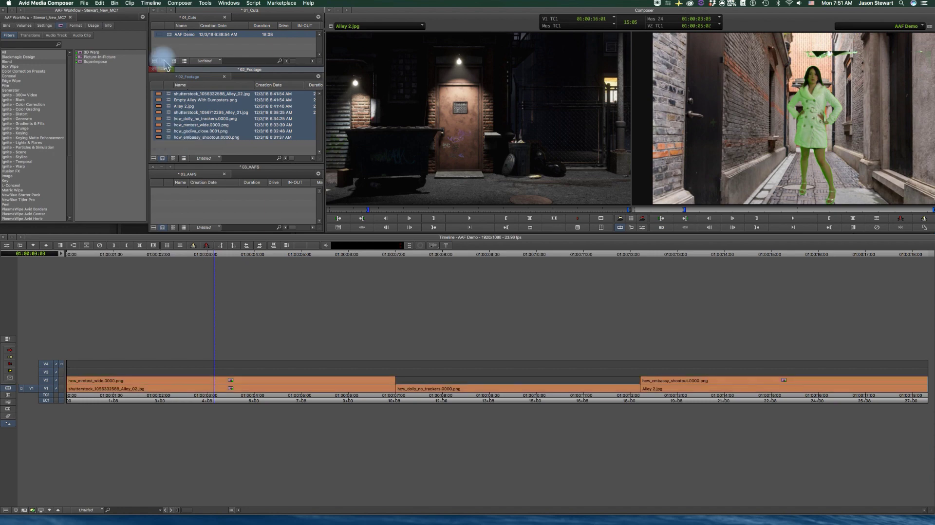
Tag the footage clips orange, then select the mmtest_wide, alley, embassy_shootout and Alley 2.jpg segments.
click(185, 155)
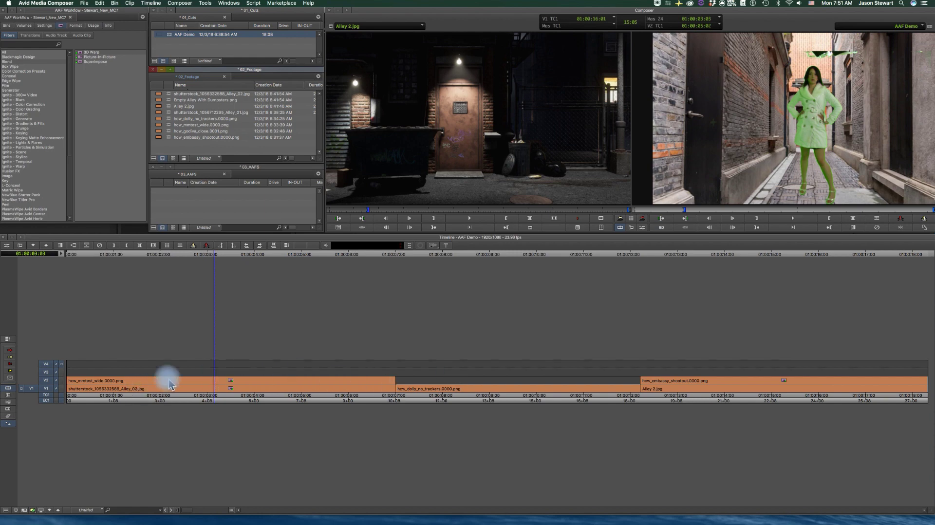
click(9, 350)
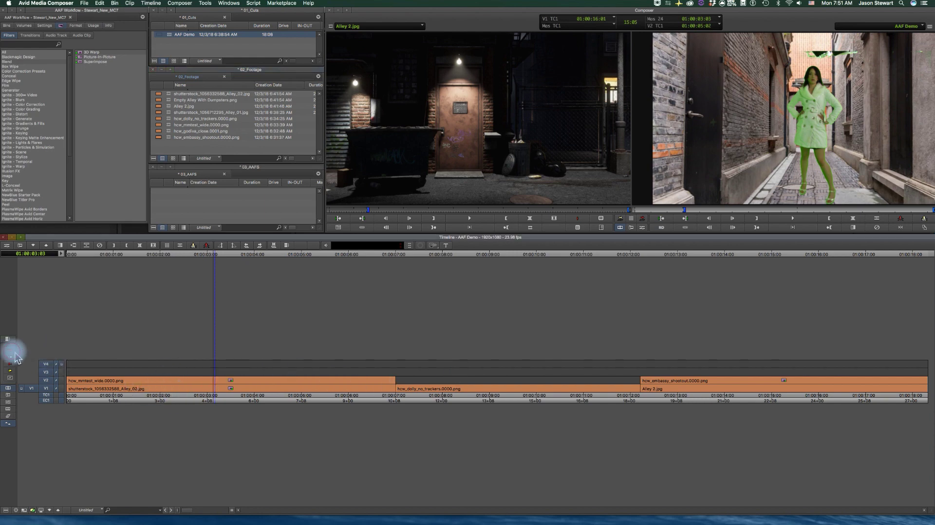
click(125, 380)
shift+click(154, 388)
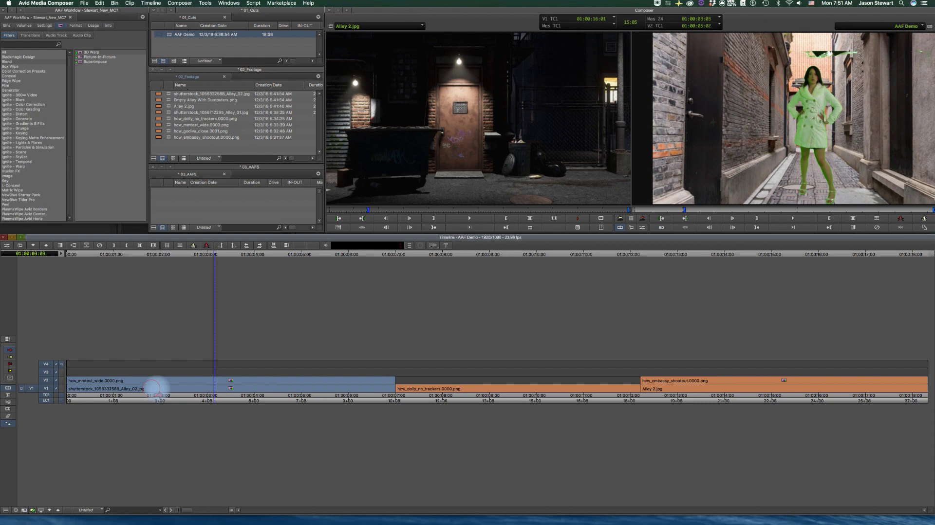
shift+click(695, 381)
shift+click(696, 389)
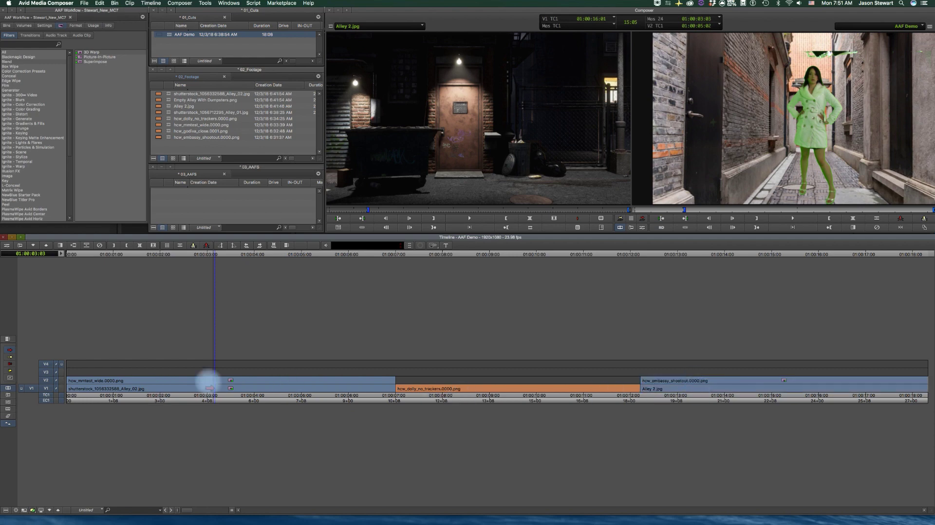
Set the selected segments' local clip colour to green.
right_click(168, 384)
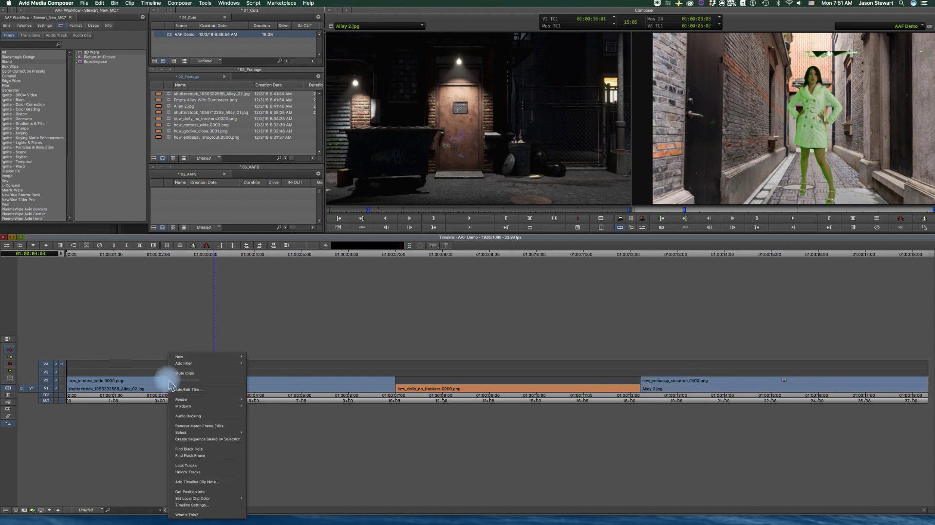
mouse_move(221, 501)
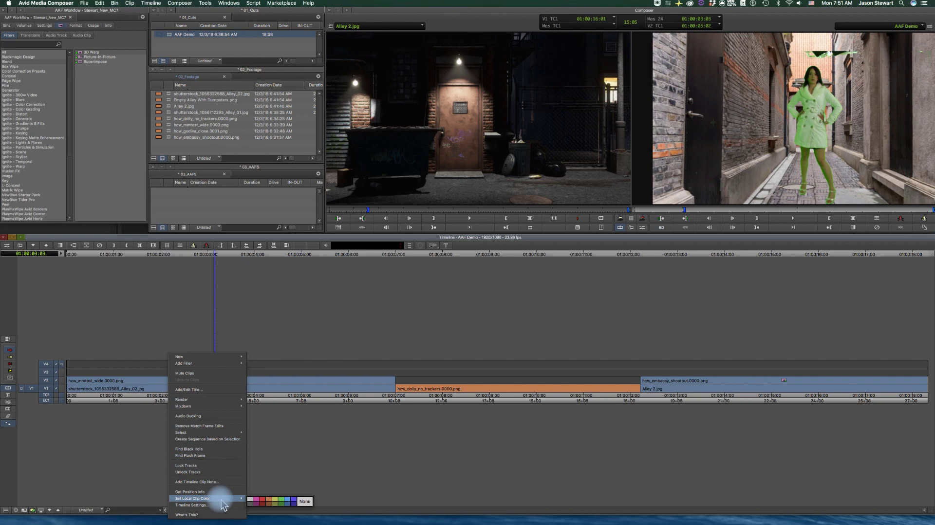
click(282, 500)
click(278, 397)
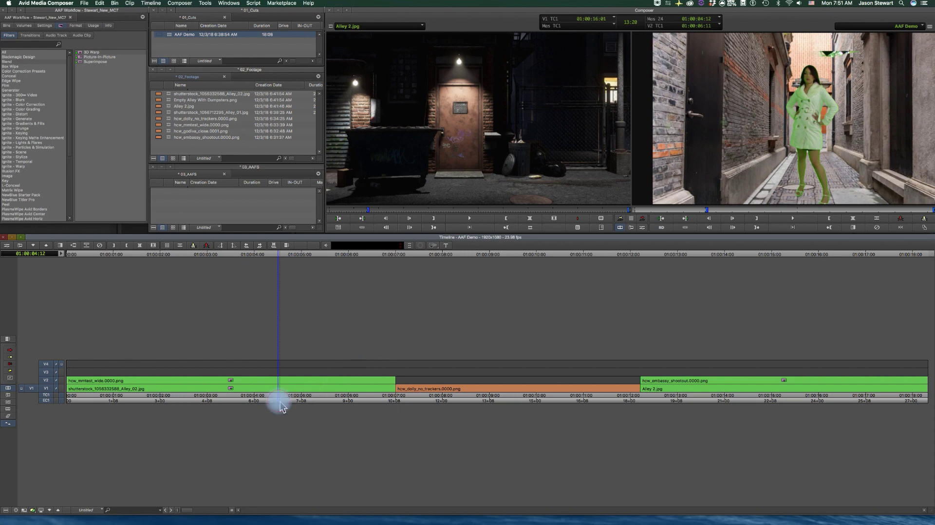
Select hcw_mmtest_wide.0000.png and extend the selection to every clip with the same green local colour.
click(280, 380)
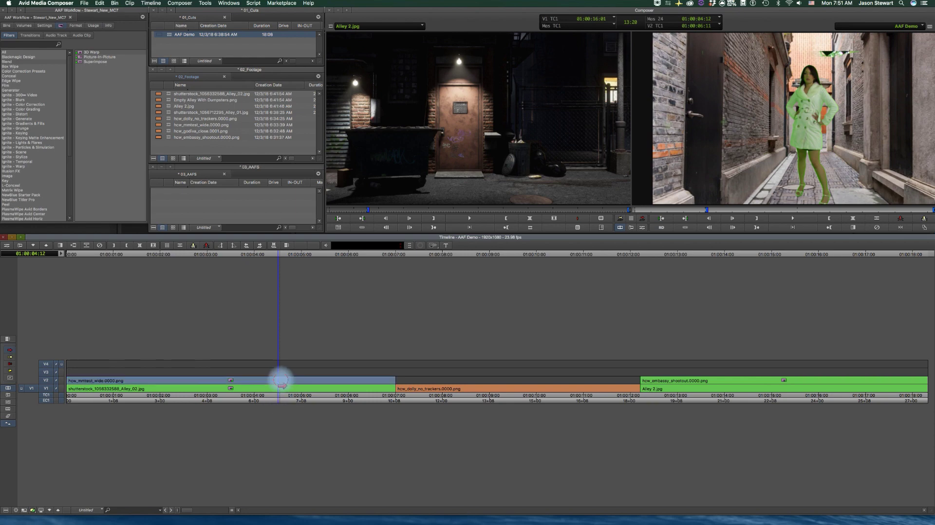
shift+click(280, 389)
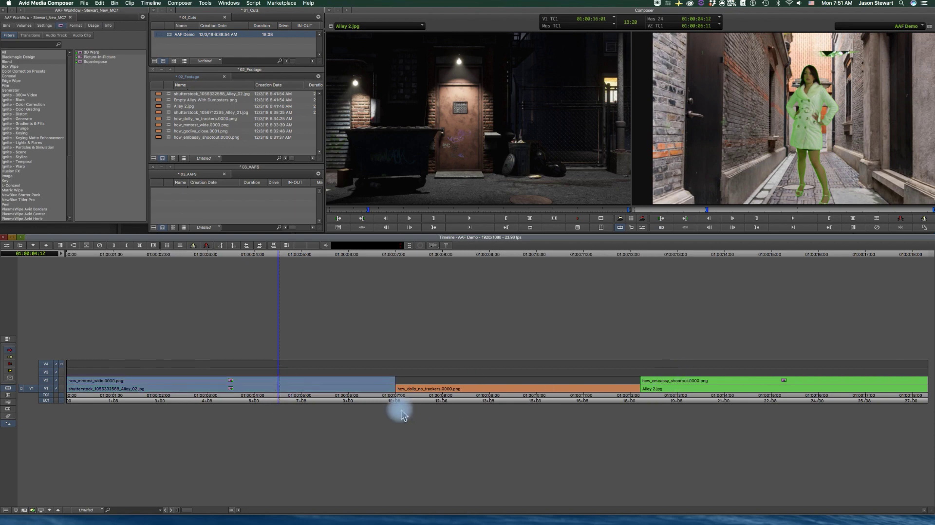
click(359, 397)
click(10, 350)
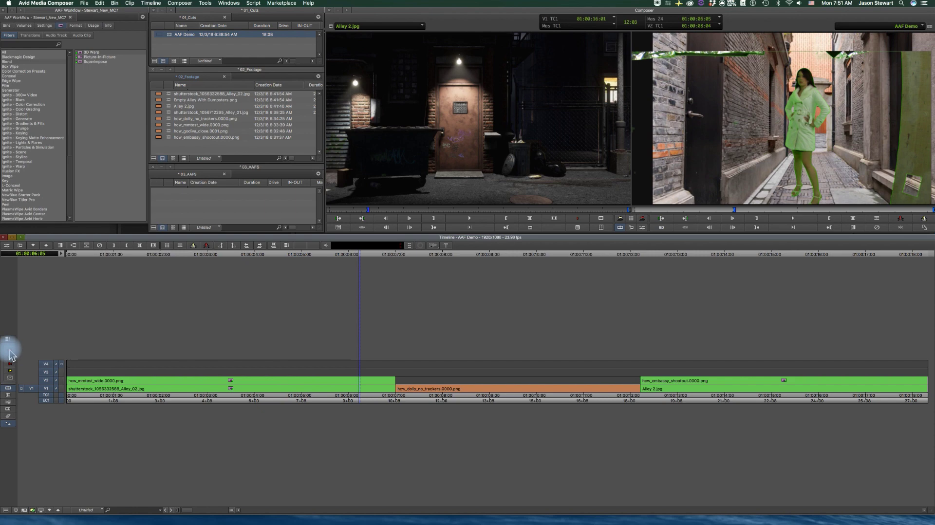
click(261, 380)
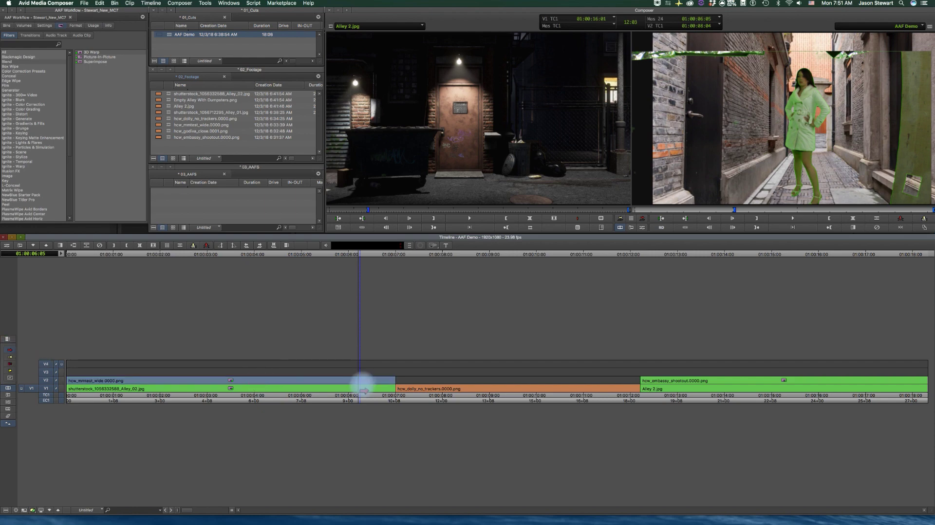
right_click(296, 385)
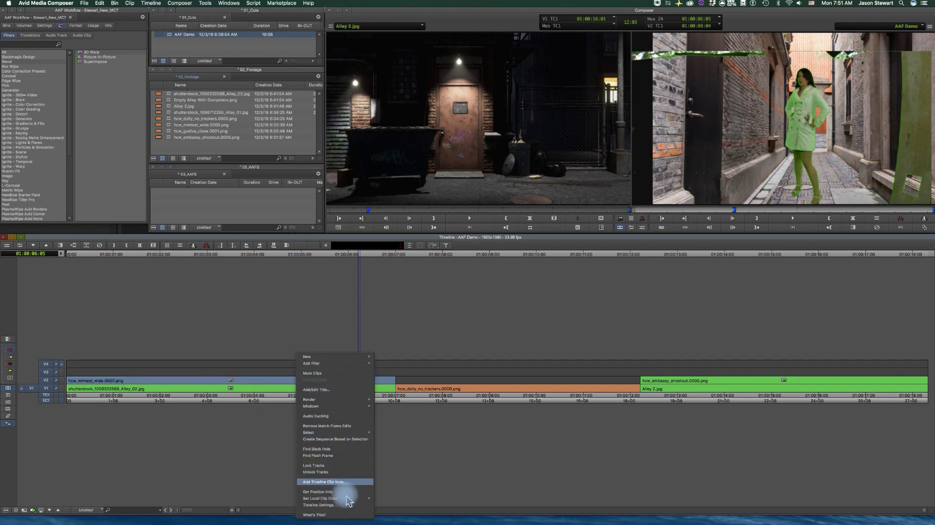
mouse_move(340, 432)
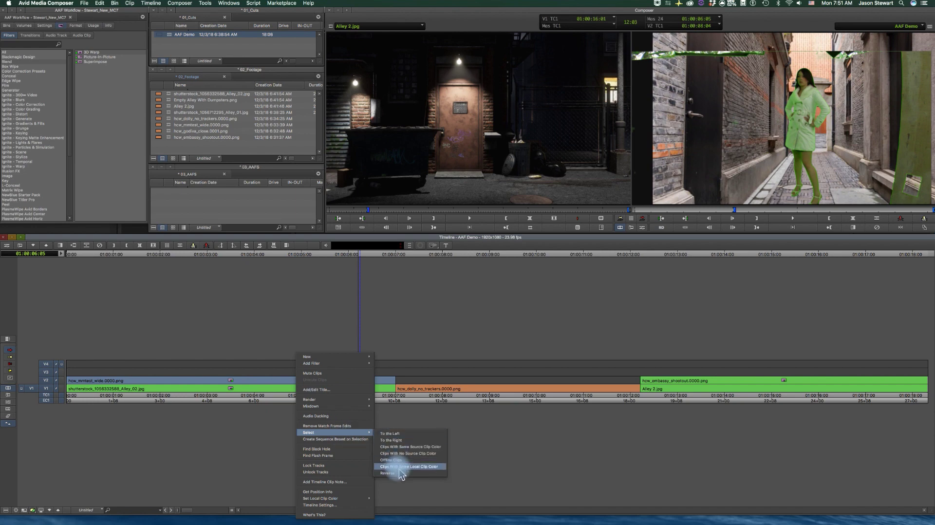
click(399, 466)
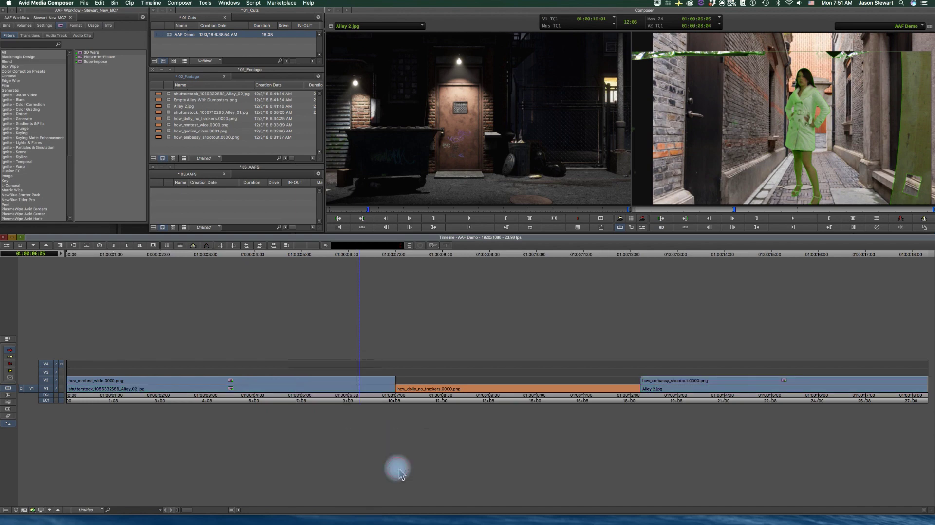
right_click(327, 385)
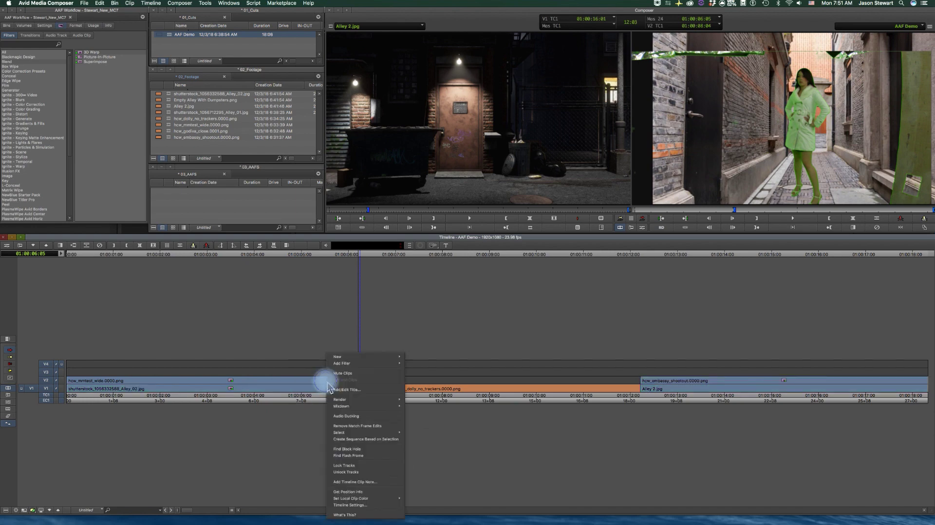
Build a new sequence from the green clips in the 03_AAFS bin and rename it AAF Demo V1.
click(363, 439)
click(436, 225)
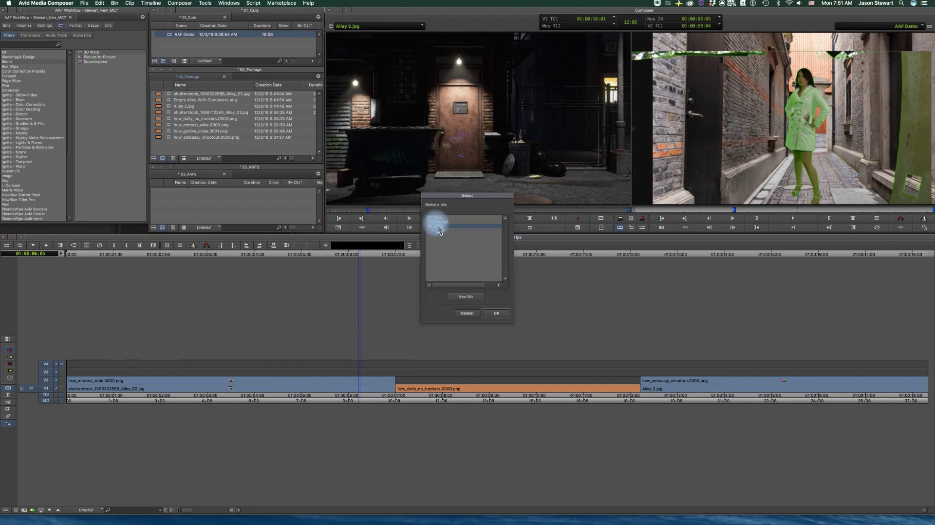
click(497, 316)
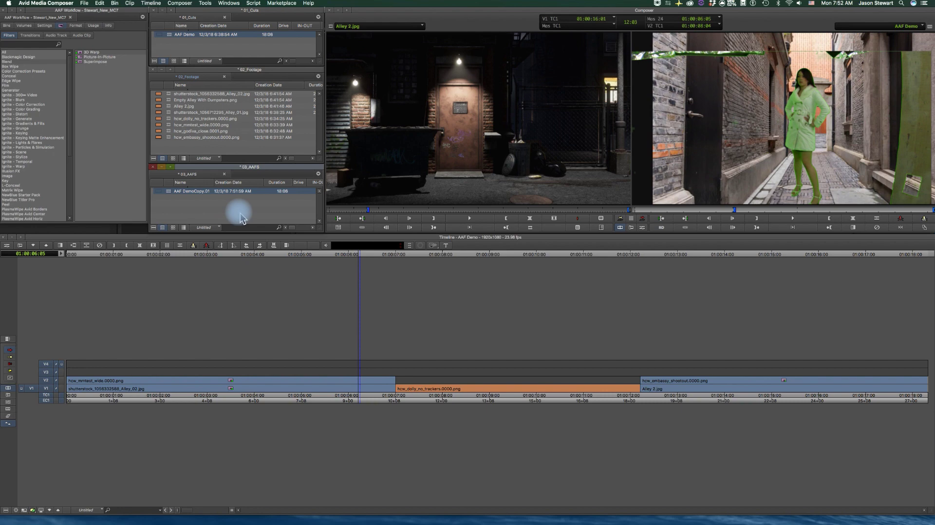
click(202, 192)
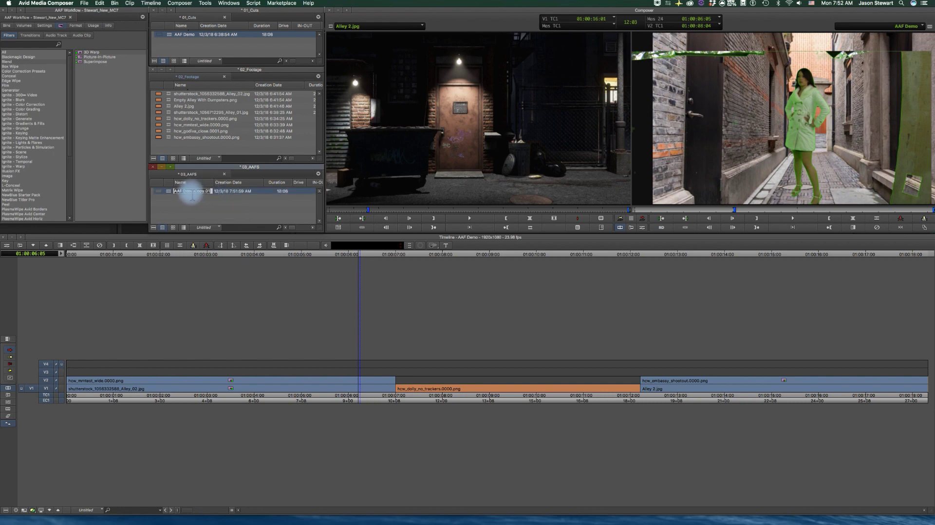
drag(194, 191, 236, 199)
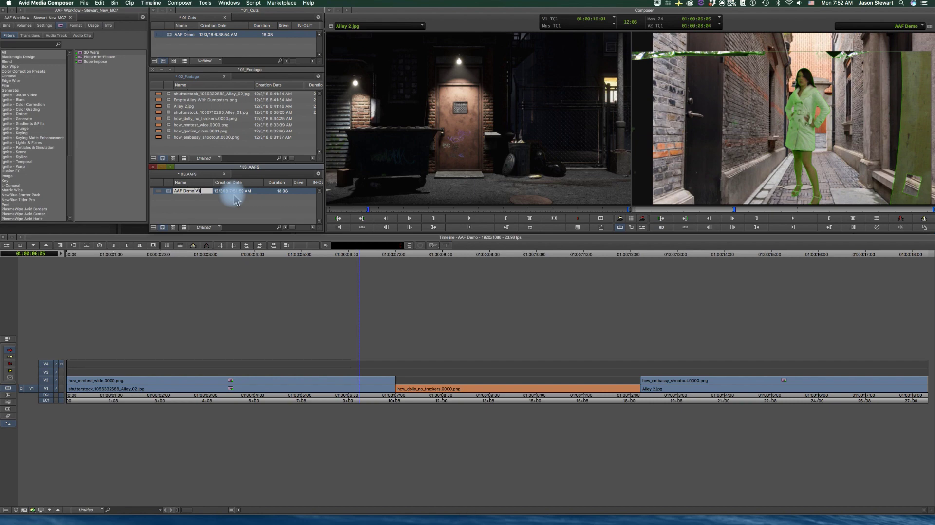
click(246, 213)
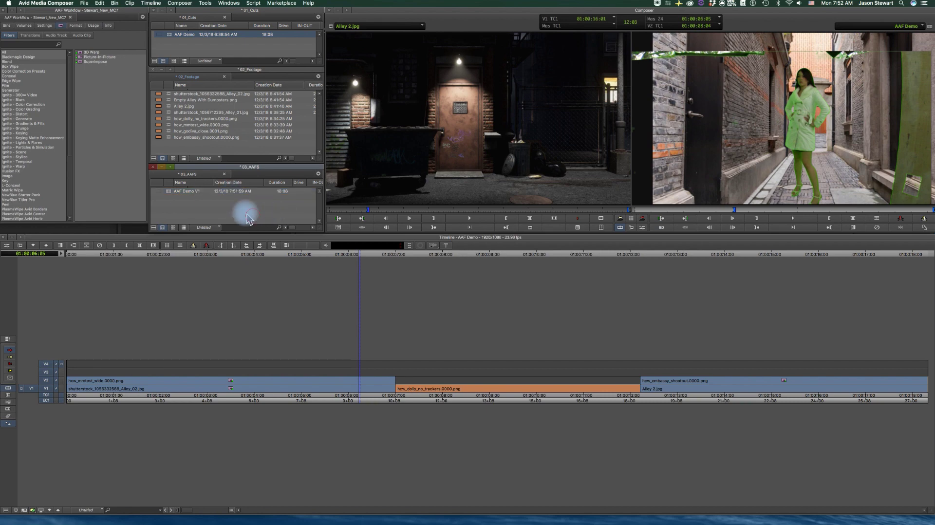
Load AAF Demo V1 into the timeline and check it at 01:00:10:02 and 01:00:14:09.
click(174, 194)
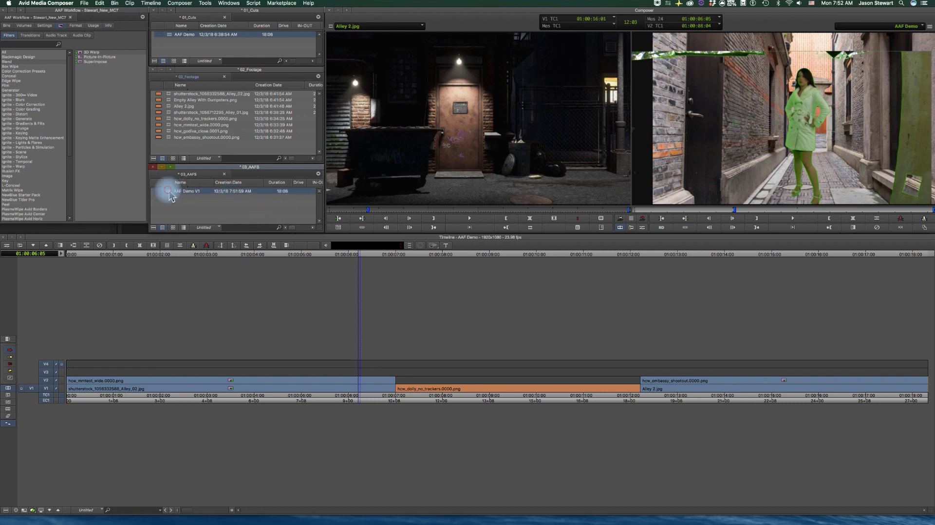
double_click(170, 194)
click(237, 388)
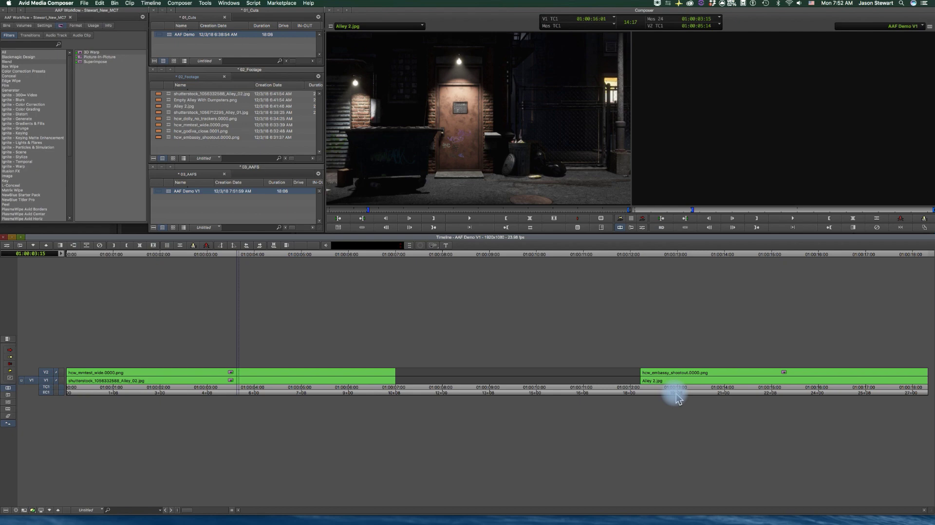
click(541, 388)
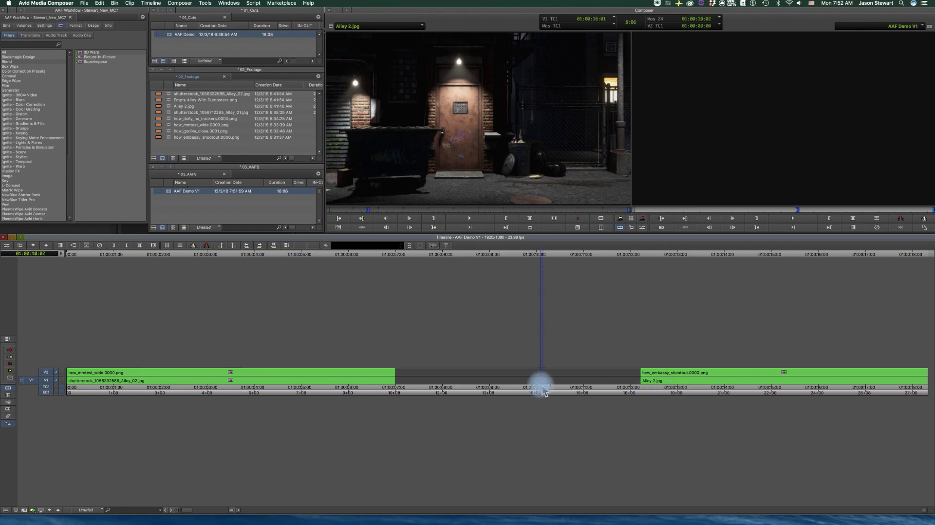
click(743, 392)
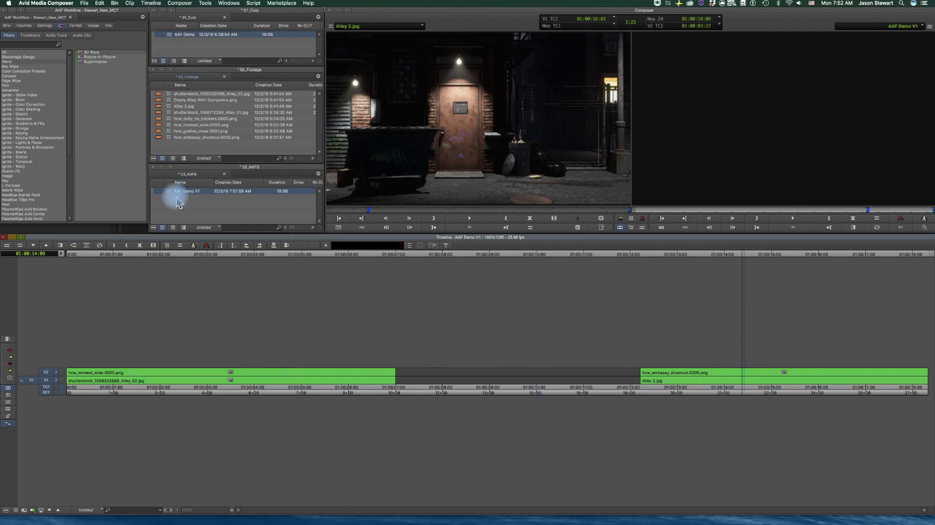
click(169, 194)
Start Export to File and set Export As to AAF in the export options.
click(84, 3)
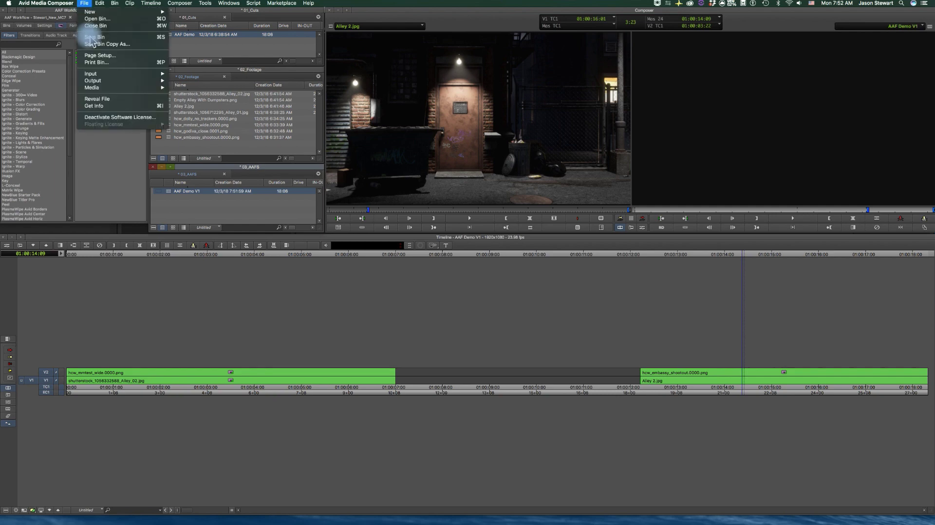
click(112, 88)
mouse_move(115, 80)
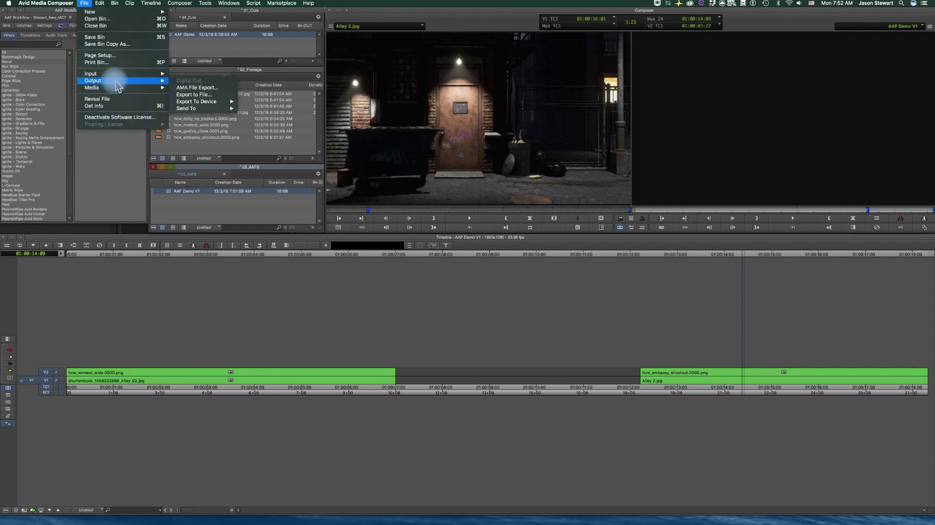
click(209, 96)
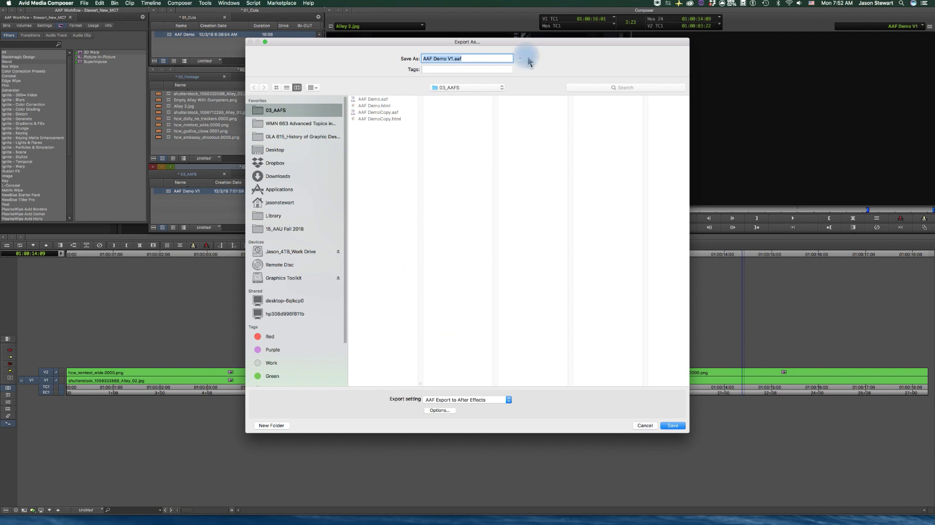
click(441, 412)
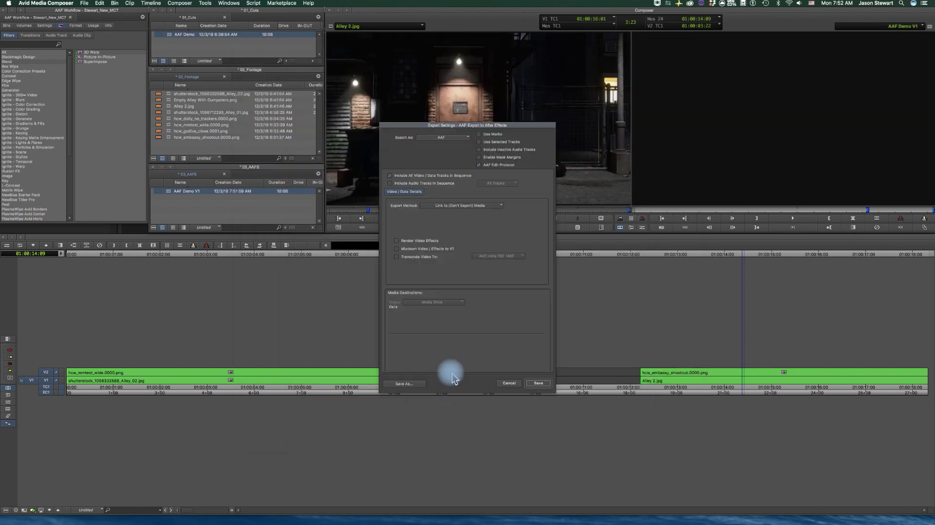
click(444, 137)
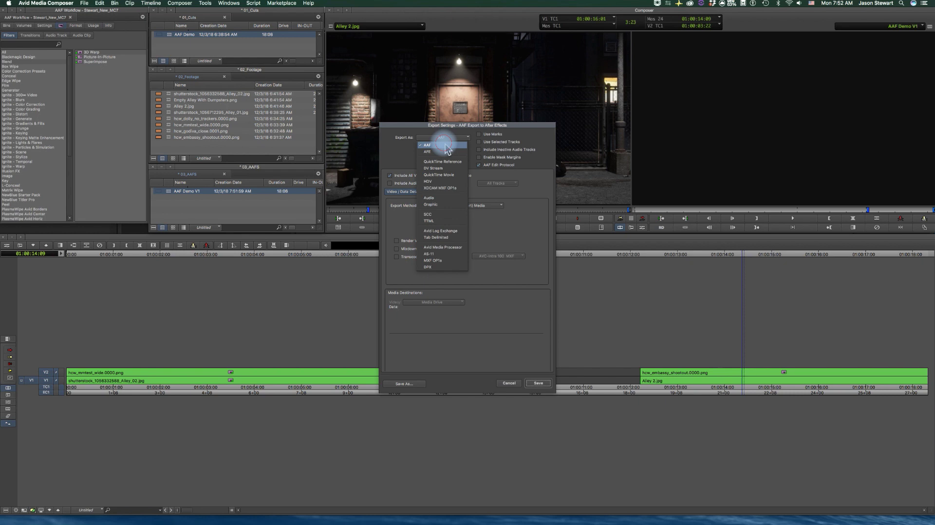
click(446, 145)
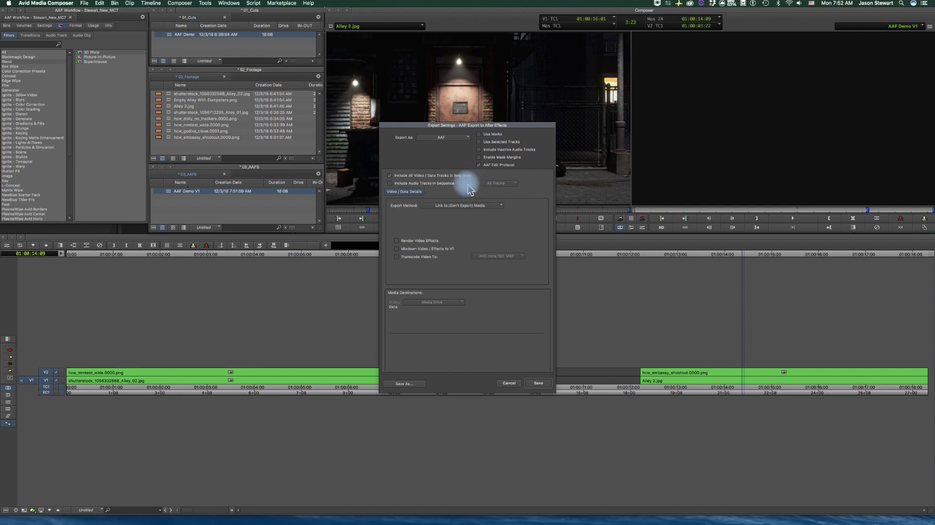
Set the export method to Link to Media and save as AAF Demo V1.aaf.
click(465, 205)
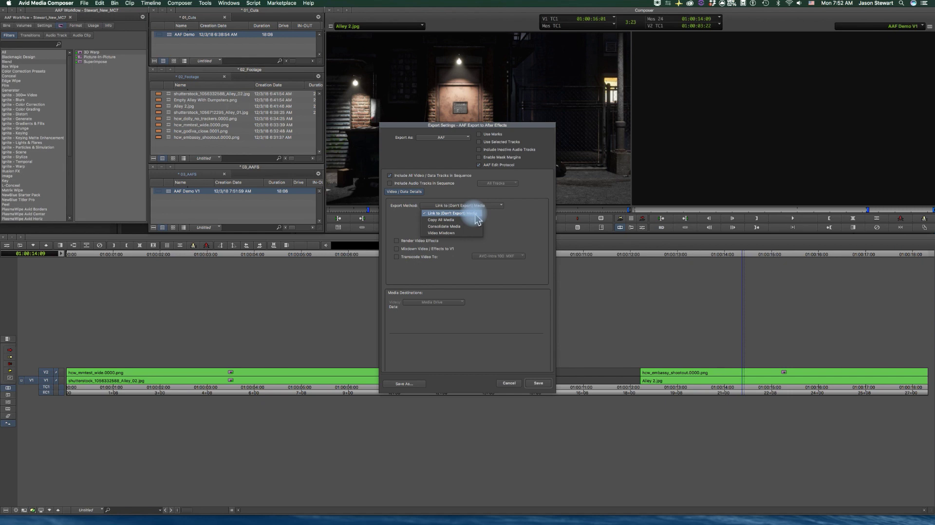
click(476, 217)
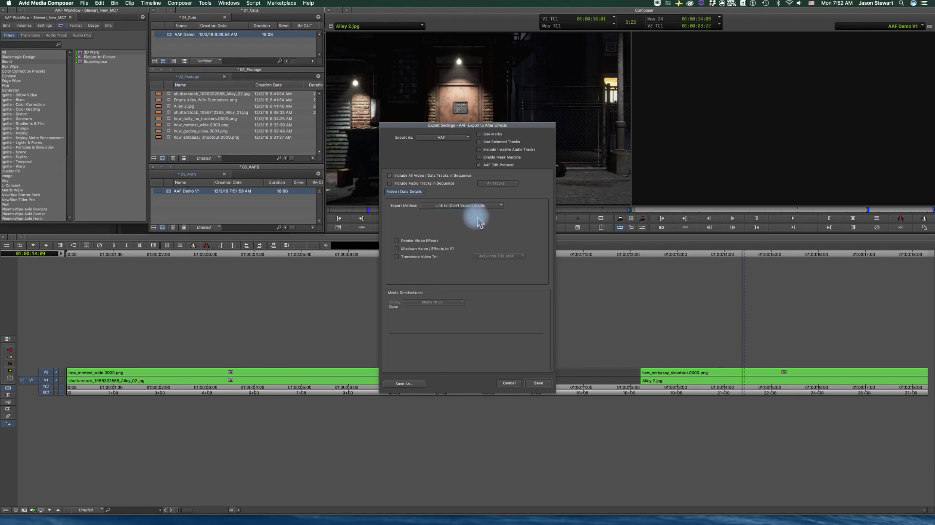
click(538, 385)
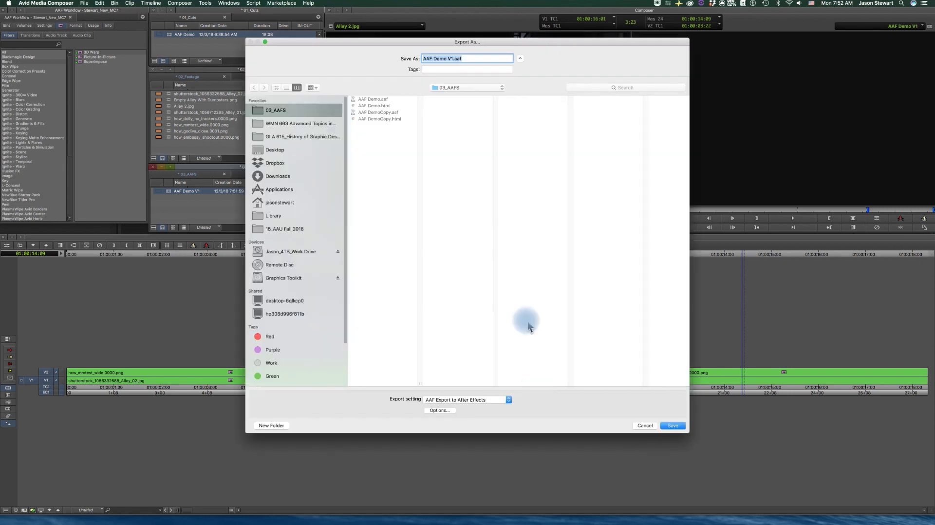
click(672, 425)
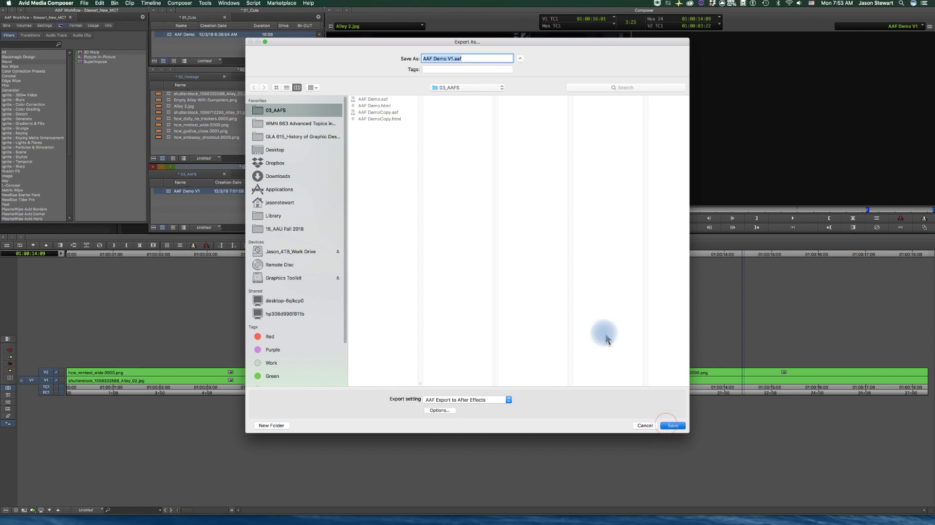
click(508, 515)
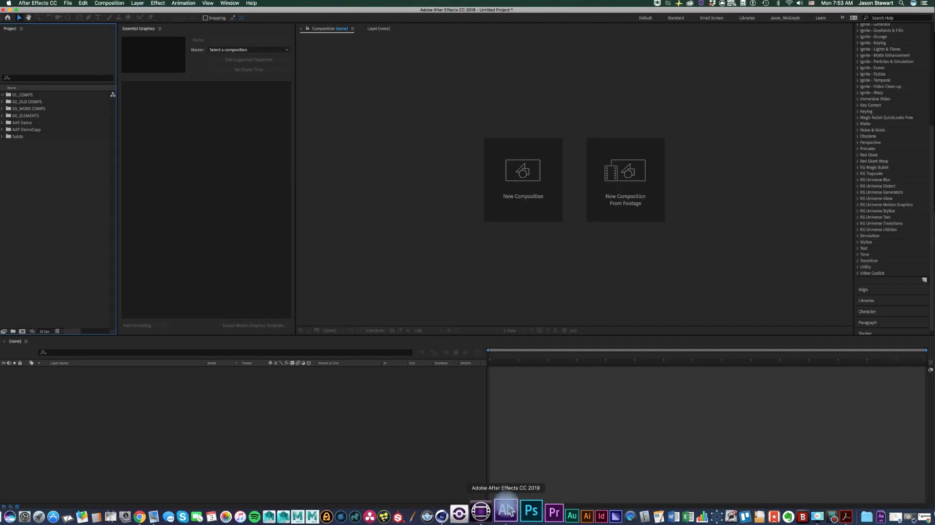
Start a Pro Import in After Effects and choose AAF Demo V1.aaf from the 03_AAFS folder.
click(93, 155)
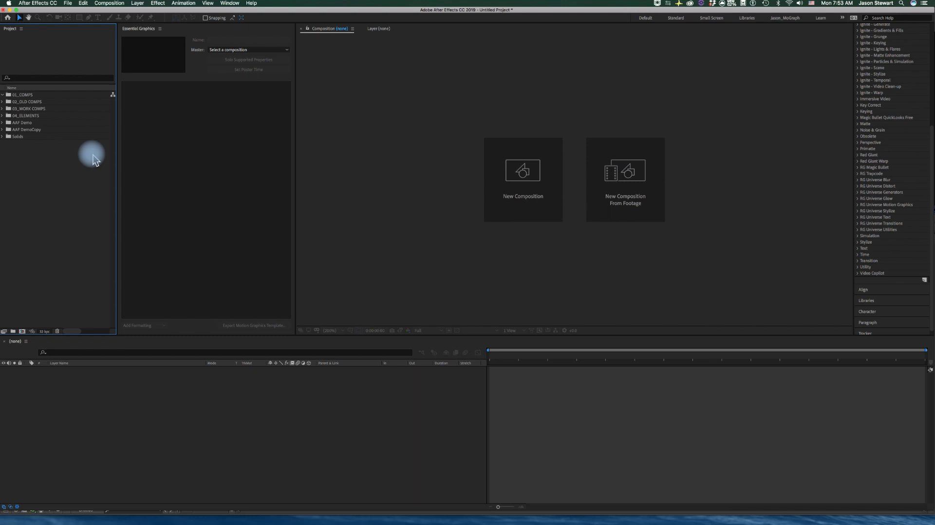
click(68, 3)
mouse_move(93, 97)
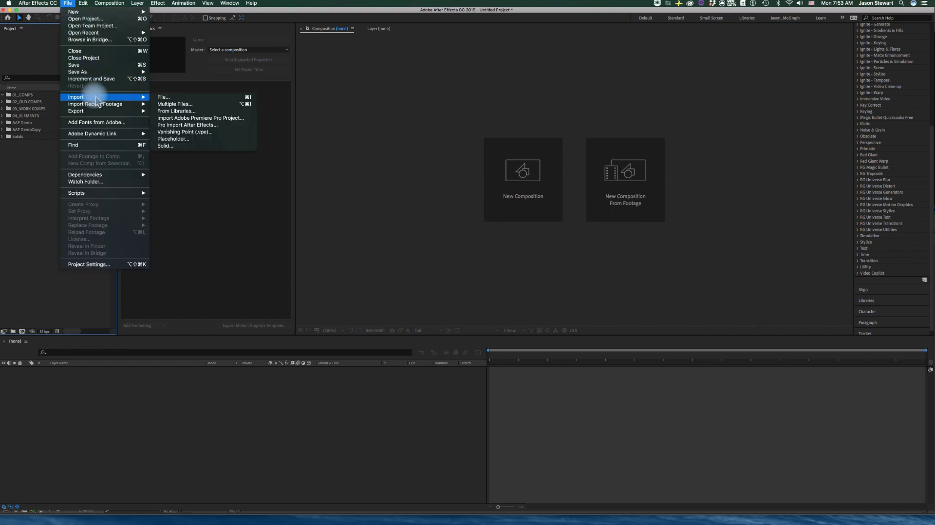
click(180, 126)
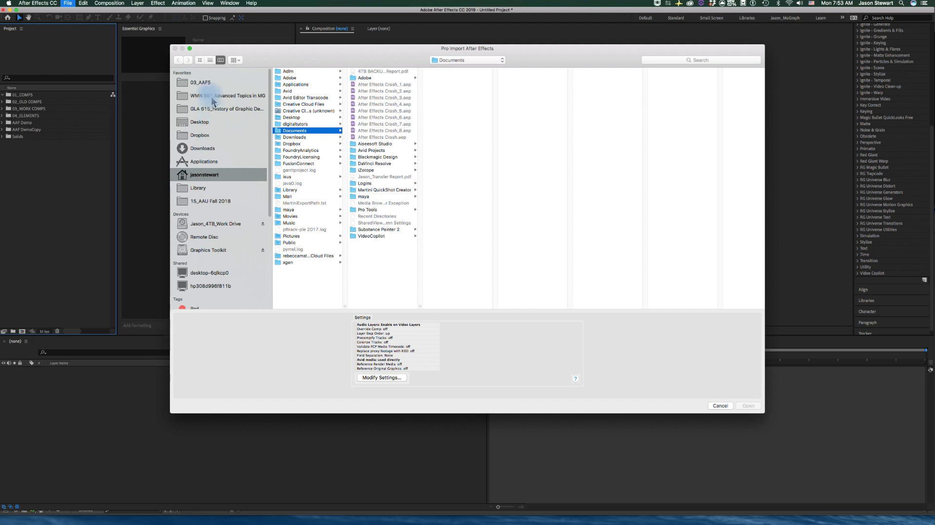
click(205, 82)
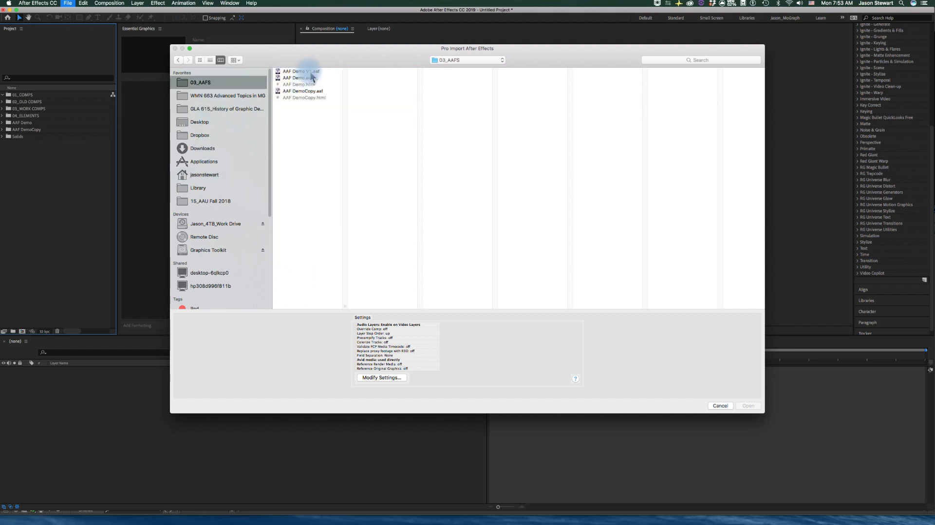
click(300, 71)
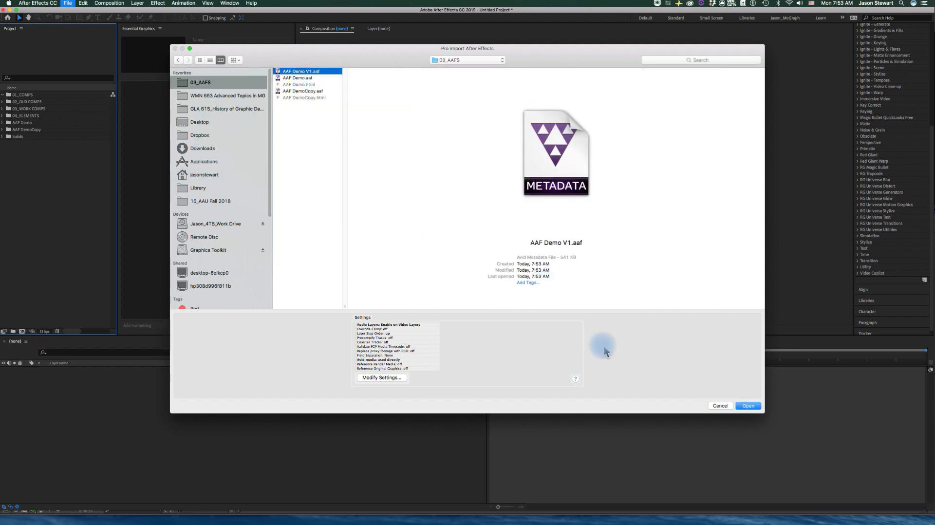
Set the import to connect directly to Avid media, import it, and dismiss the audio warning.
click(381, 379)
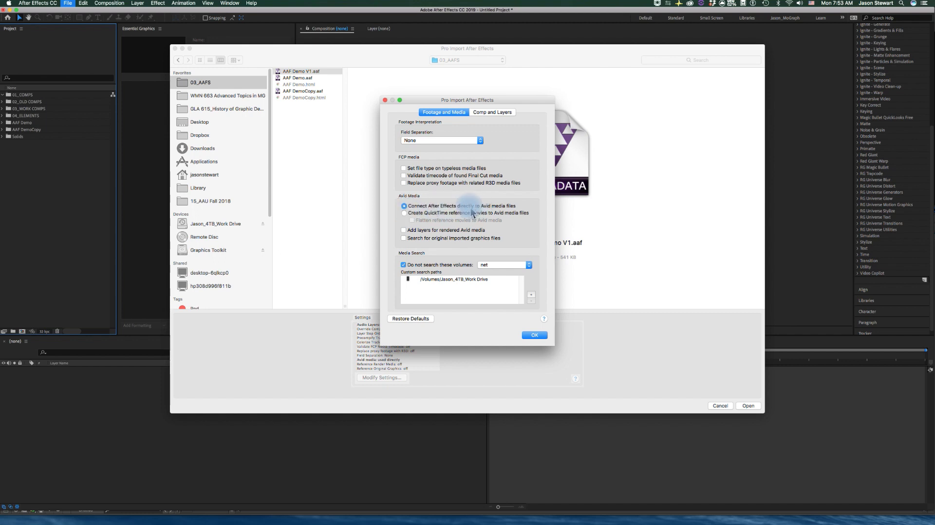
click(536, 335)
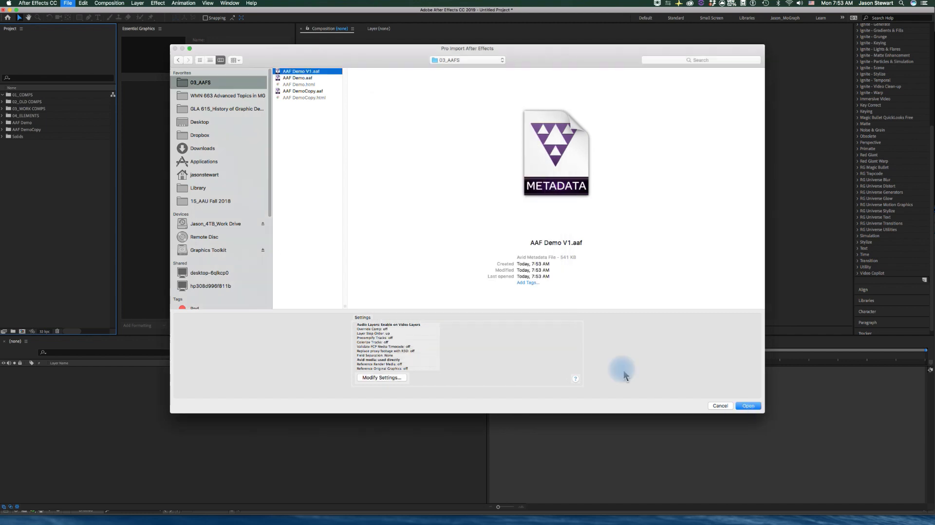
click(754, 410)
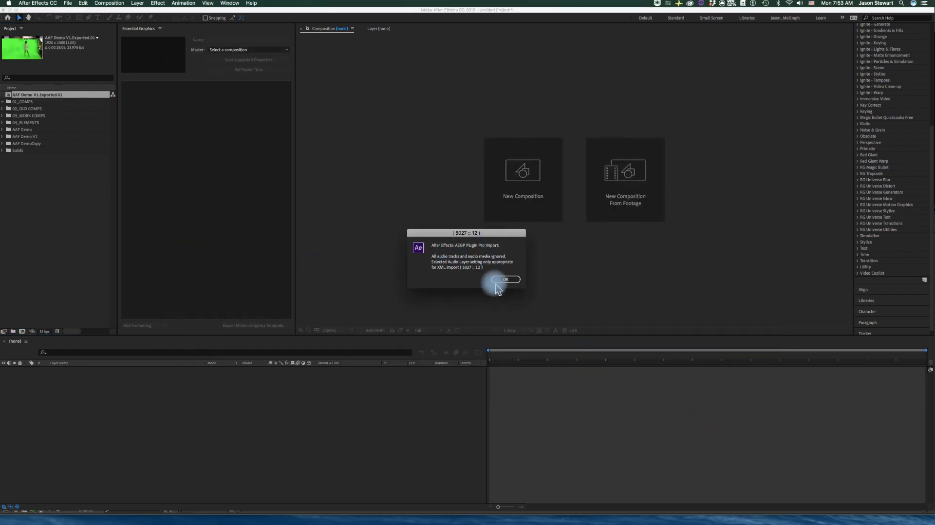
click(505, 280)
click(42, 202)
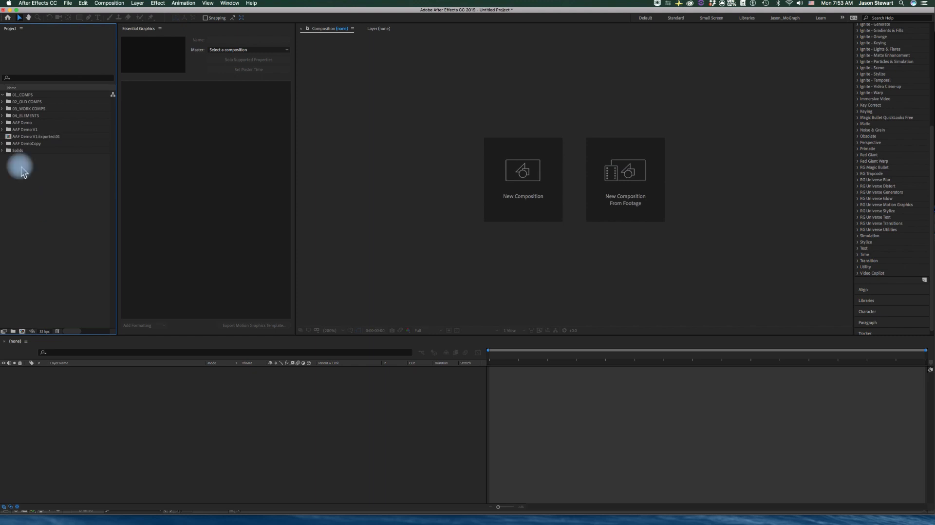
Open the AAF Demo V1.Exported.01 comp, review its shots, and move hcw_mmtest_wide.0000.png below Alley 2.jpg.
double_click(10, 140)
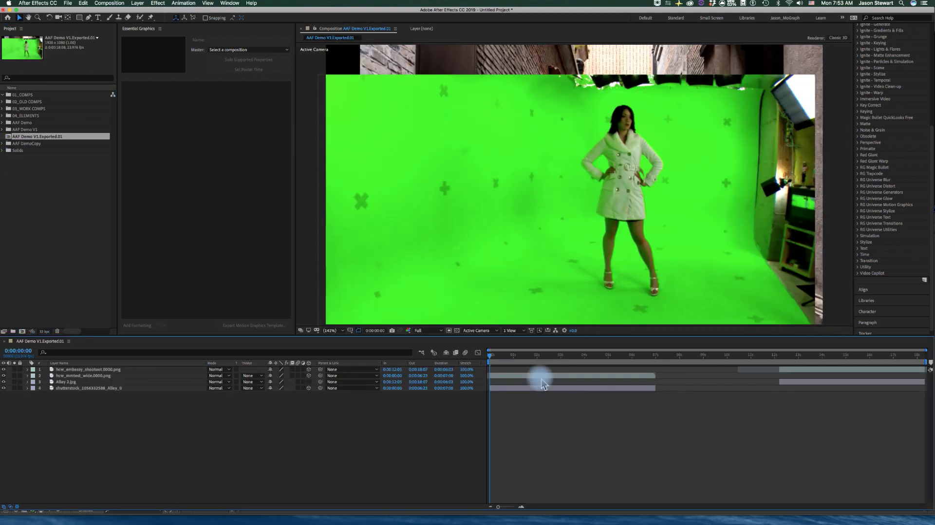
click(537, 357)
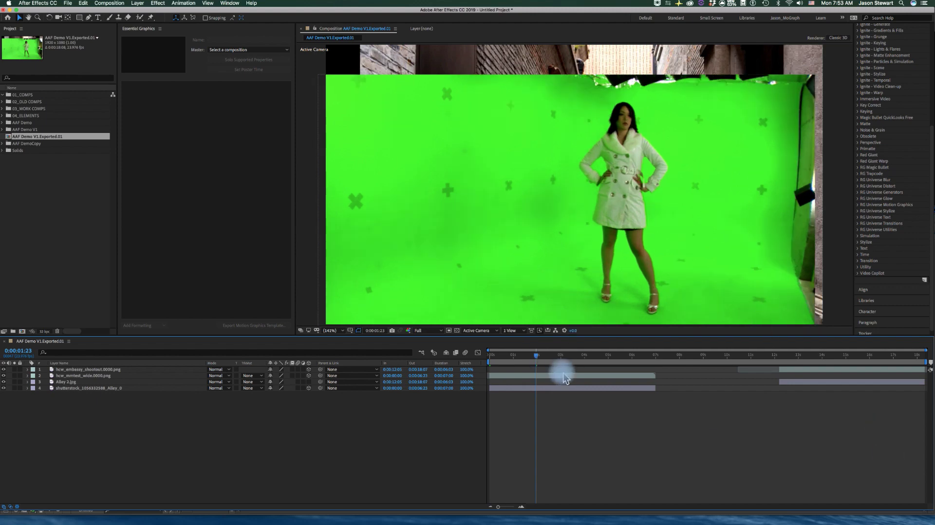
click(848, 357)
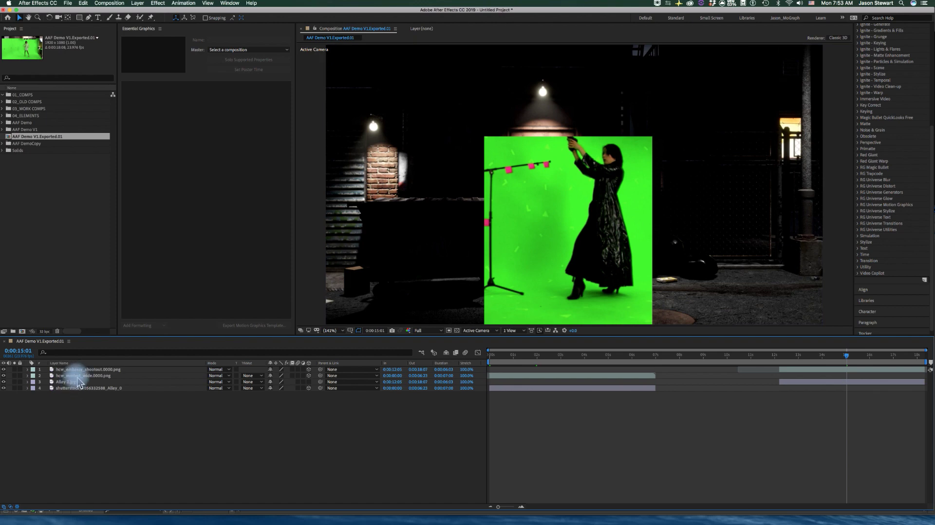
drag(76, 375, 70, 386)
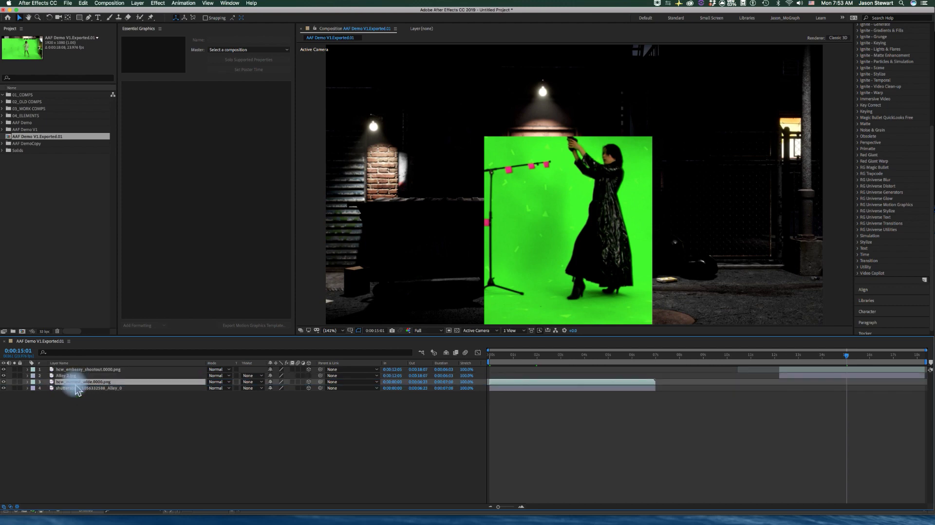
click(576, 356)
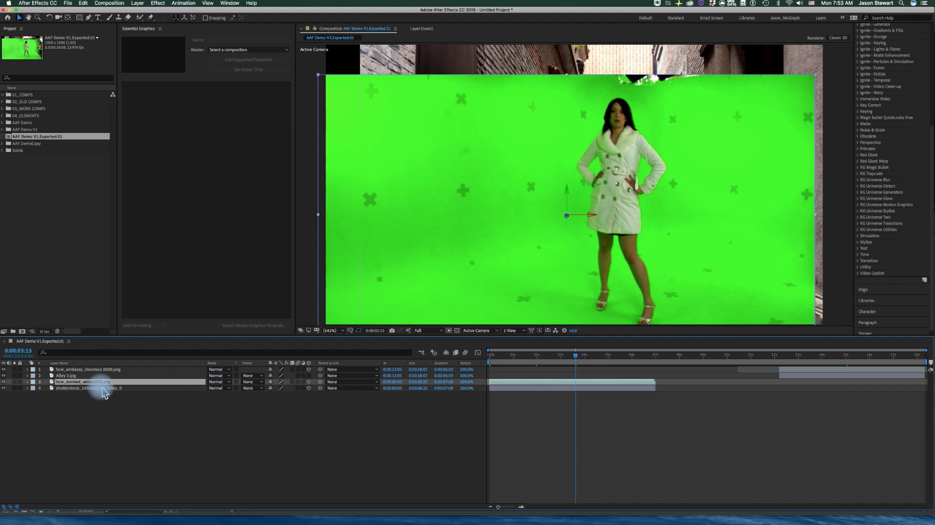
key(p)
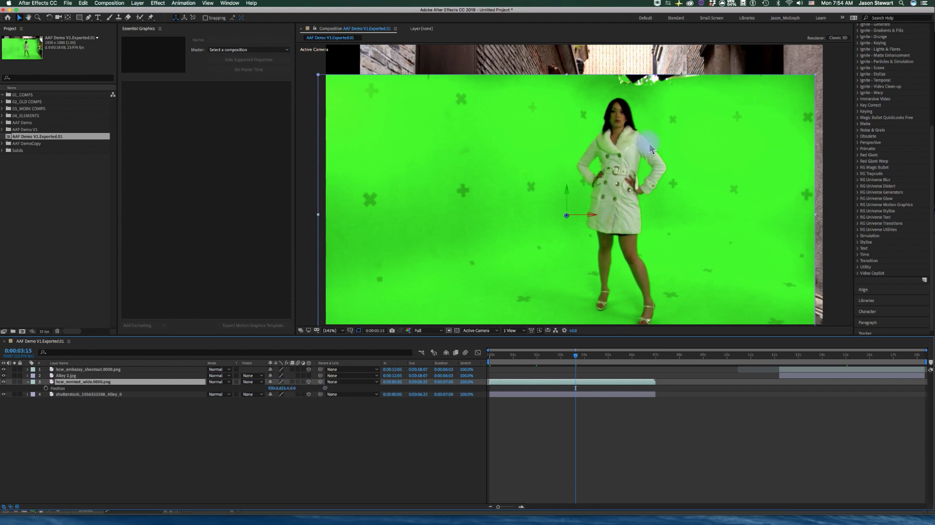
click(115, 369)
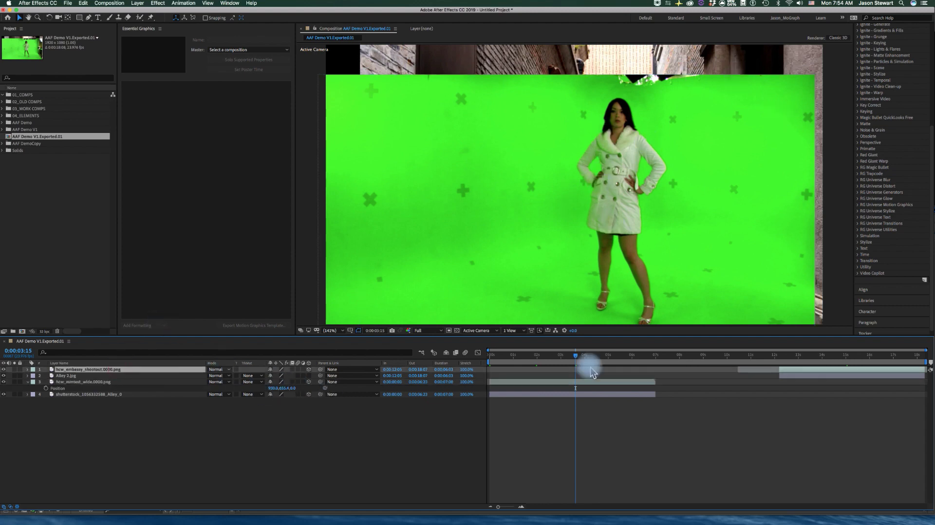
click(848, 356)
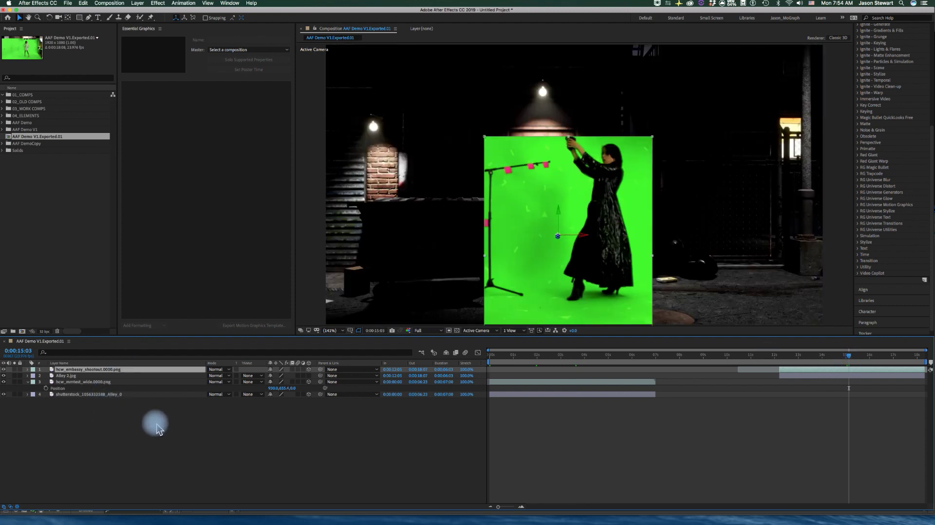
key(m)
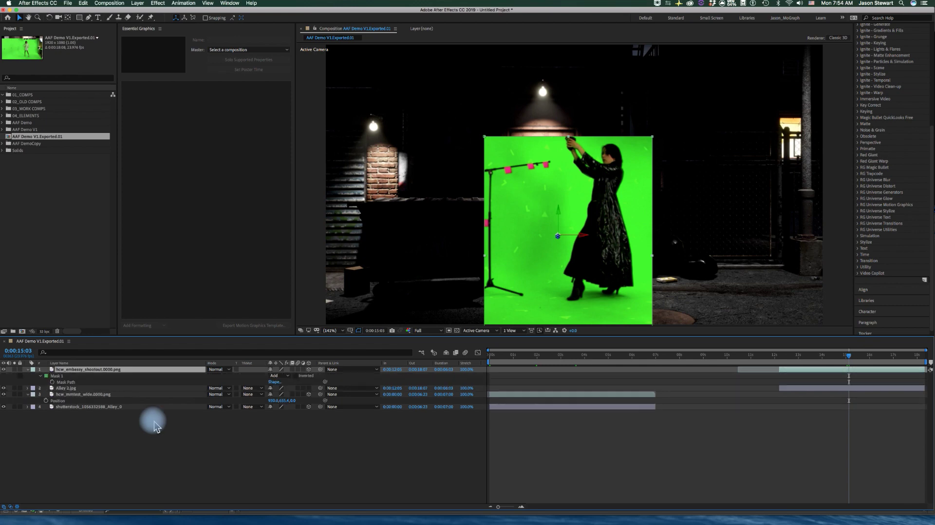
click(56, 378)
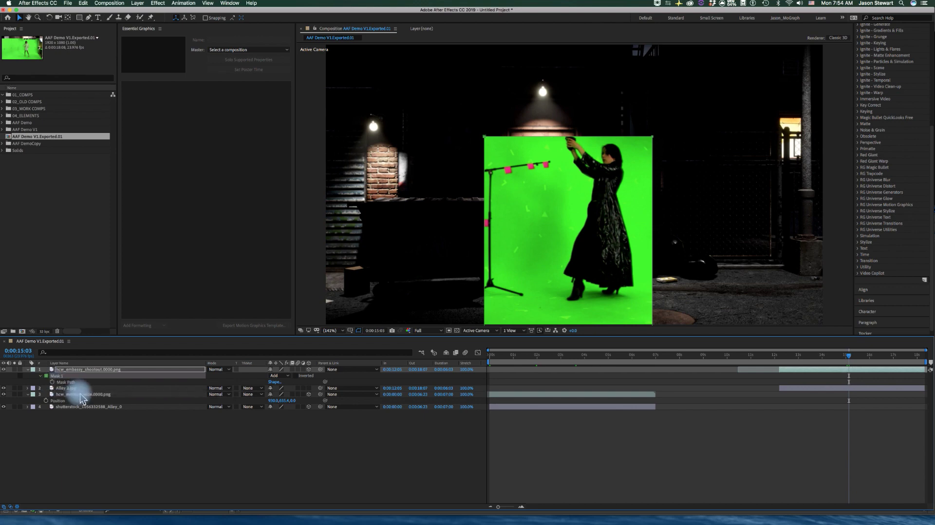
click(27, 369)
Collapse hcw_mmtest_wide's Position property, deselect the layers, and go to 0:00:12:17.
click(28, 382)
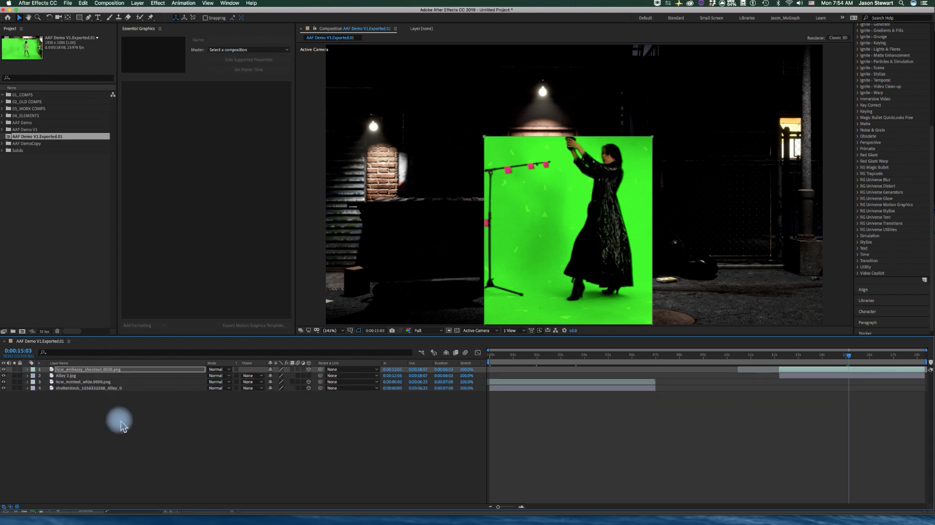
click(127, 416)
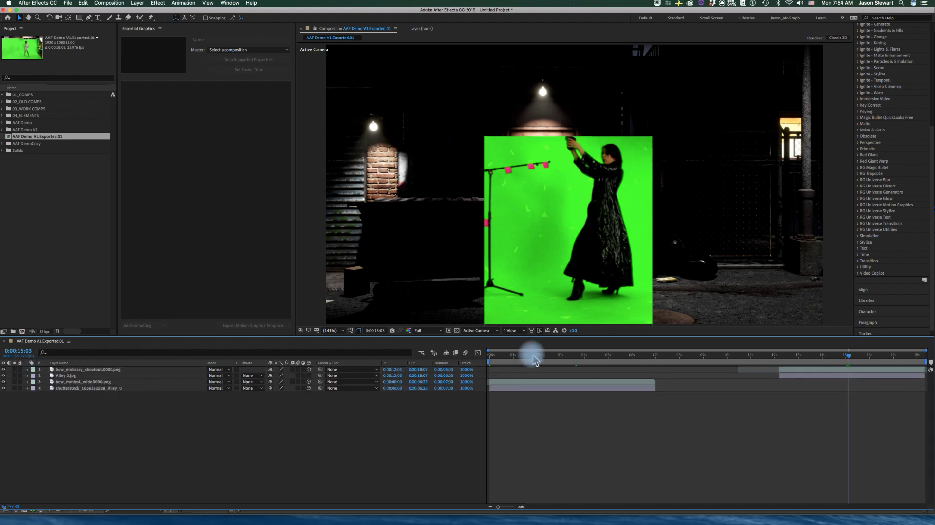
click(793, 356)
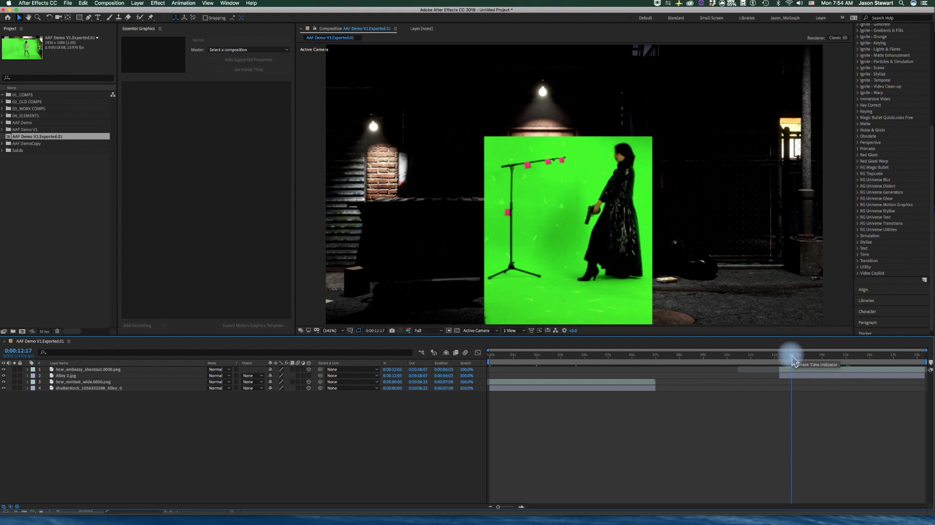
Expand the AAF Demo V1 folder, inspect each of its four MXF clips, and widen the Project panel.
click(3, 130)
click(39, 136)
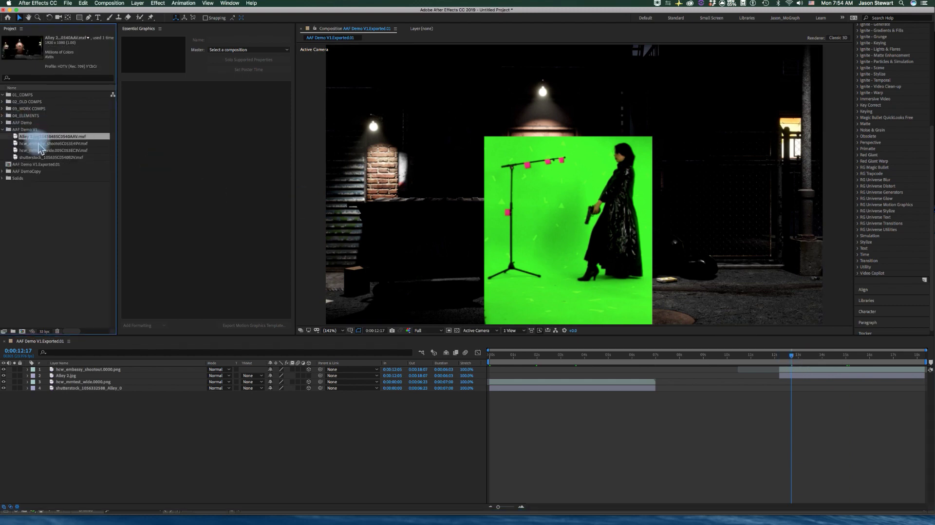
click(40, 144)
click(41, 151)
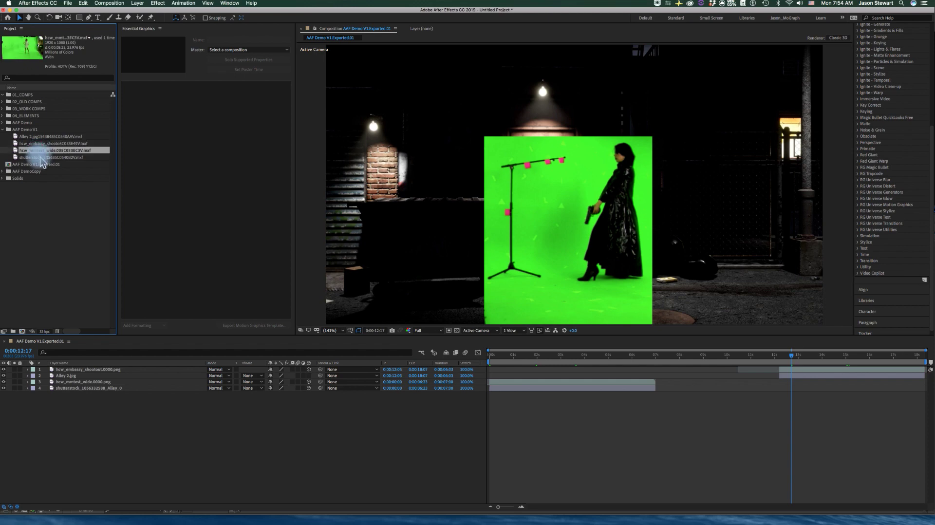
click(46, 157)
drag(224, 177, 339, 188)
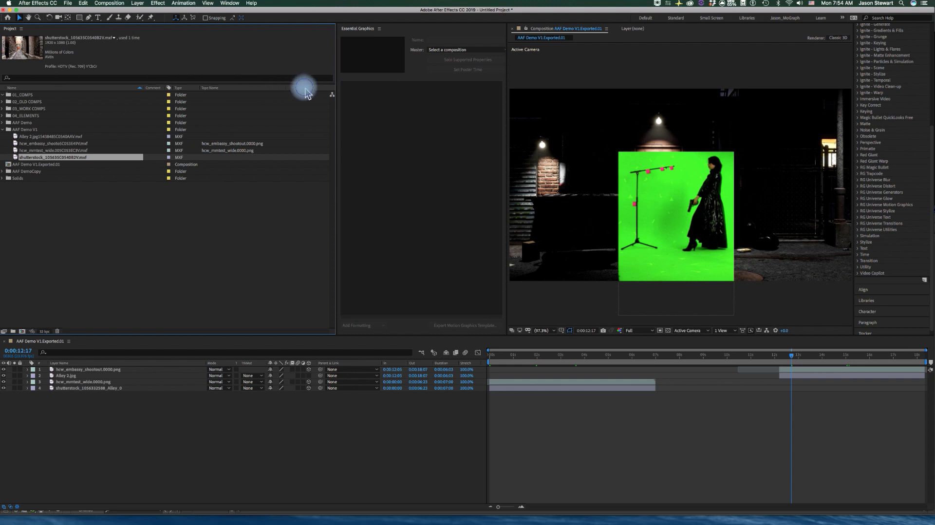
Add a Media Start column to the Project panel and select the AAF Demo V1.Exported.01 composition.
right_click(274, 90)
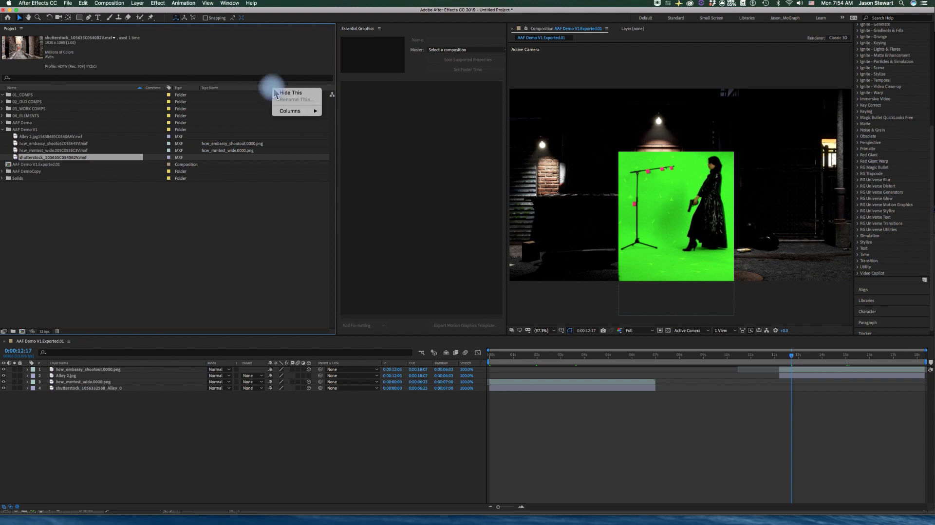
mouse_move(292, 110)
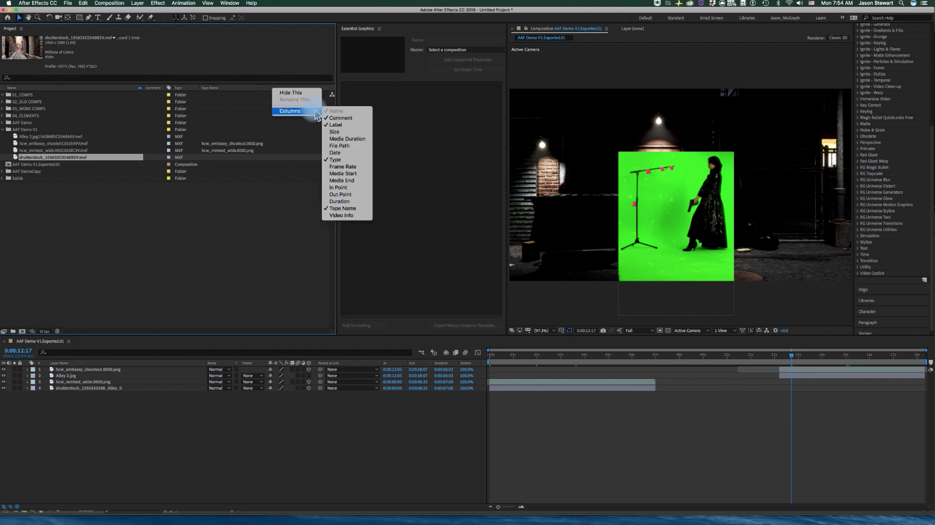
click(344, 174)
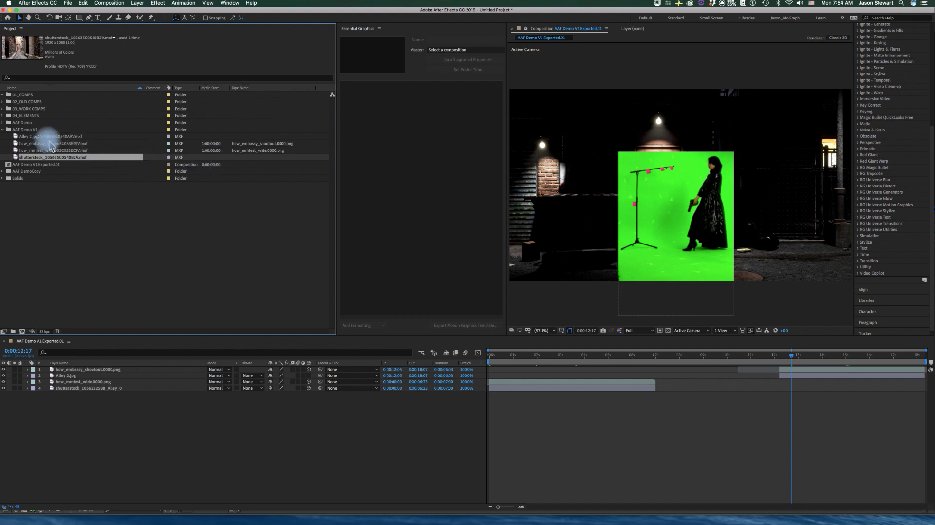
click(9, 166)
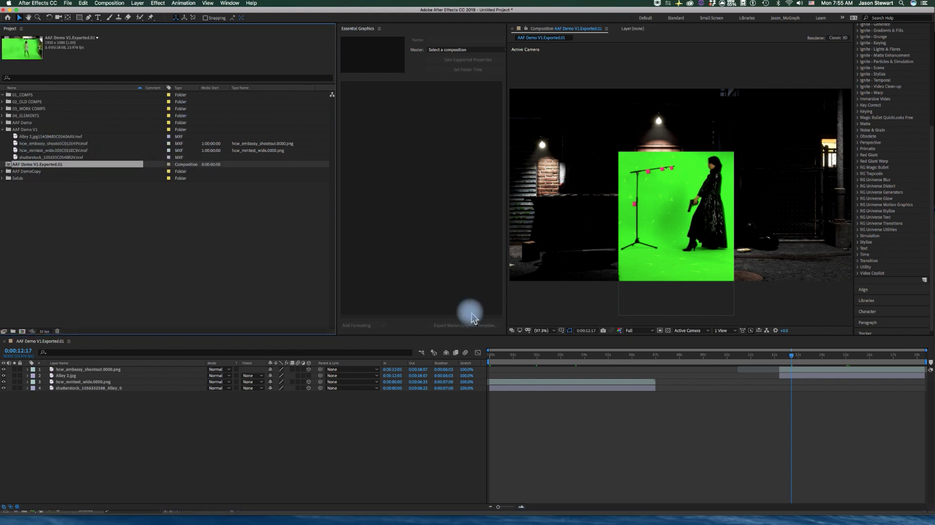
click(544, 355)
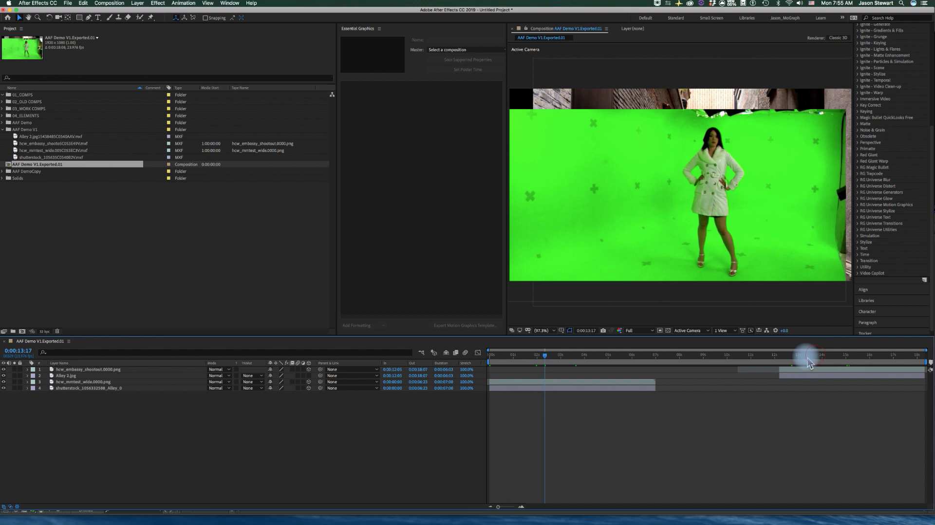
drag(802, 359, 785, 358)
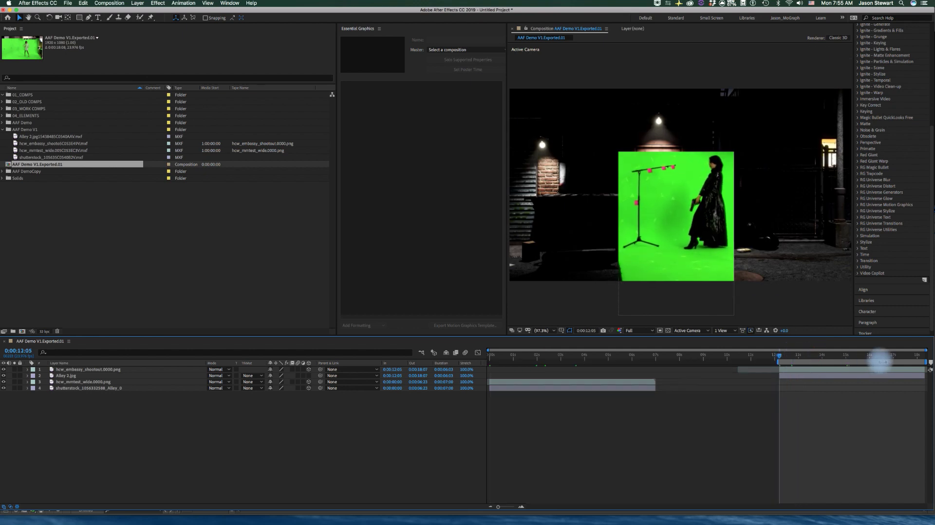
drag(883, 363, 928, 348)
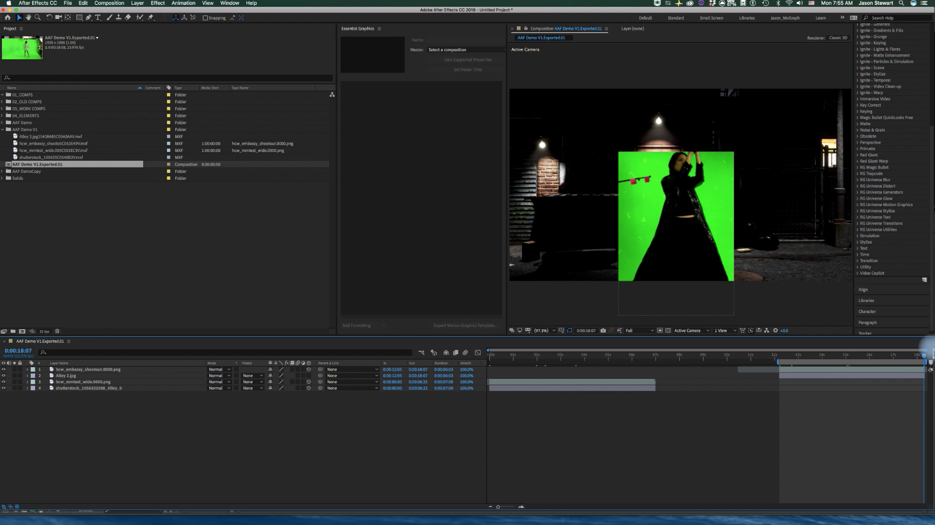
click(849, 358)
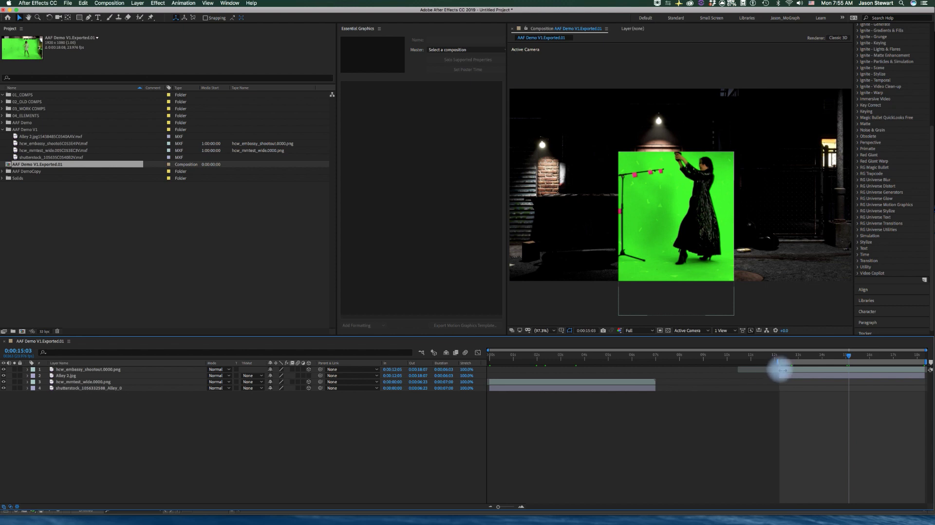
mouse_move(779, 369)
mouse_down()
mouse_move(744, 370)
mouse_move(778, 370)
mouse_up()
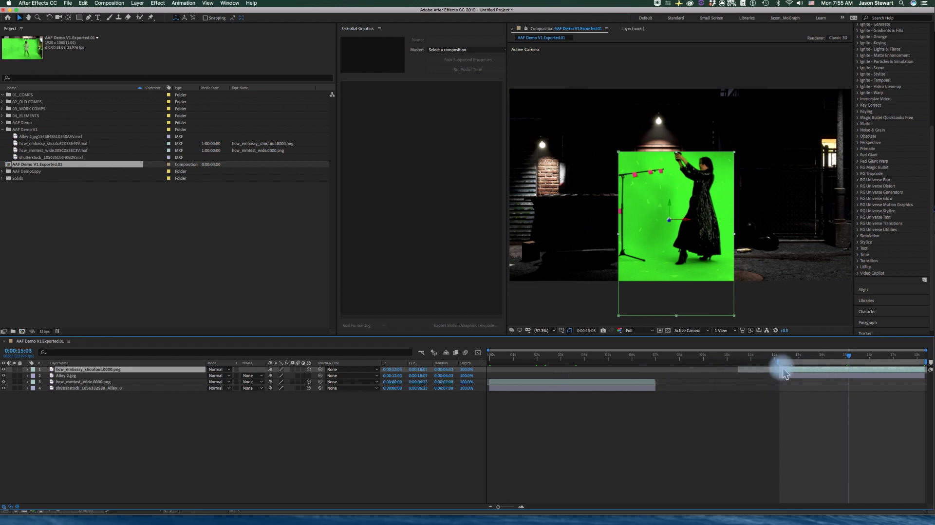
drag(784, 372, 741, 368)
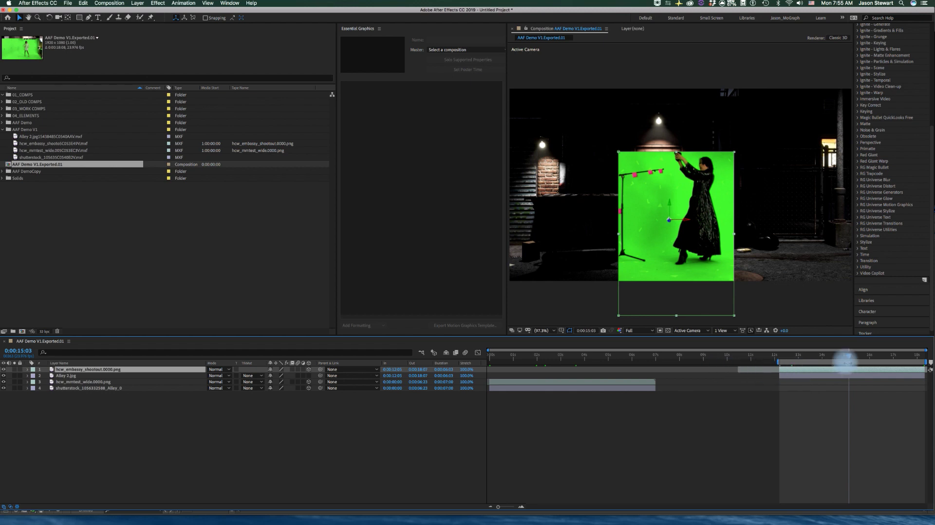